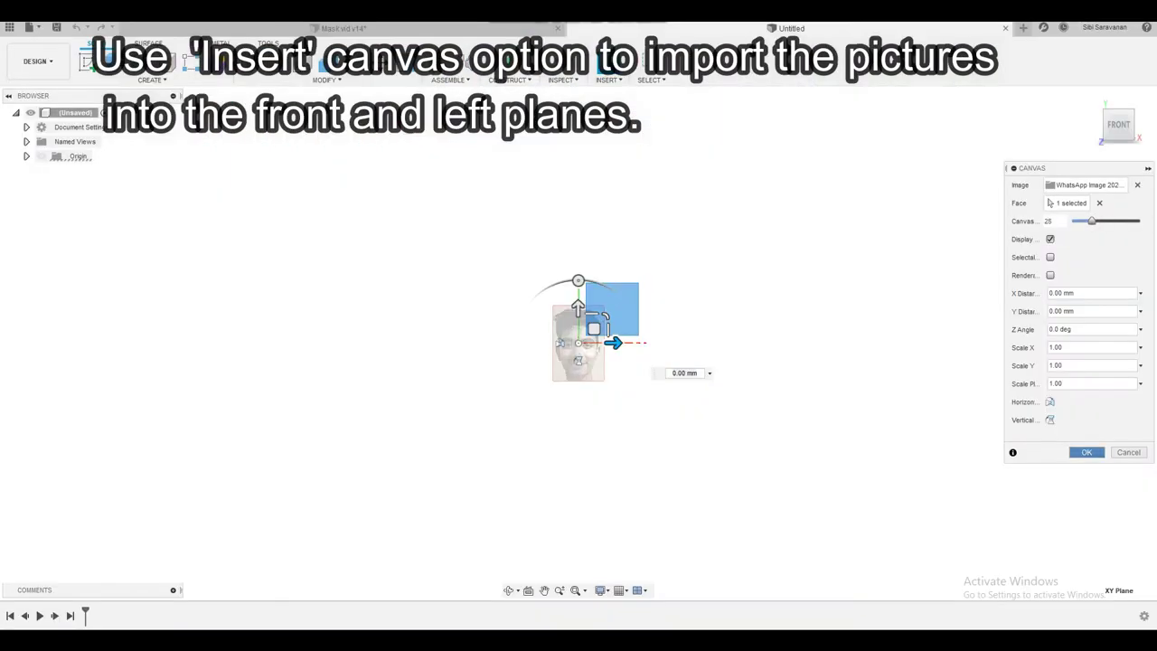
# - Place the front face photo as a canvas
pyautogui.press('Return')
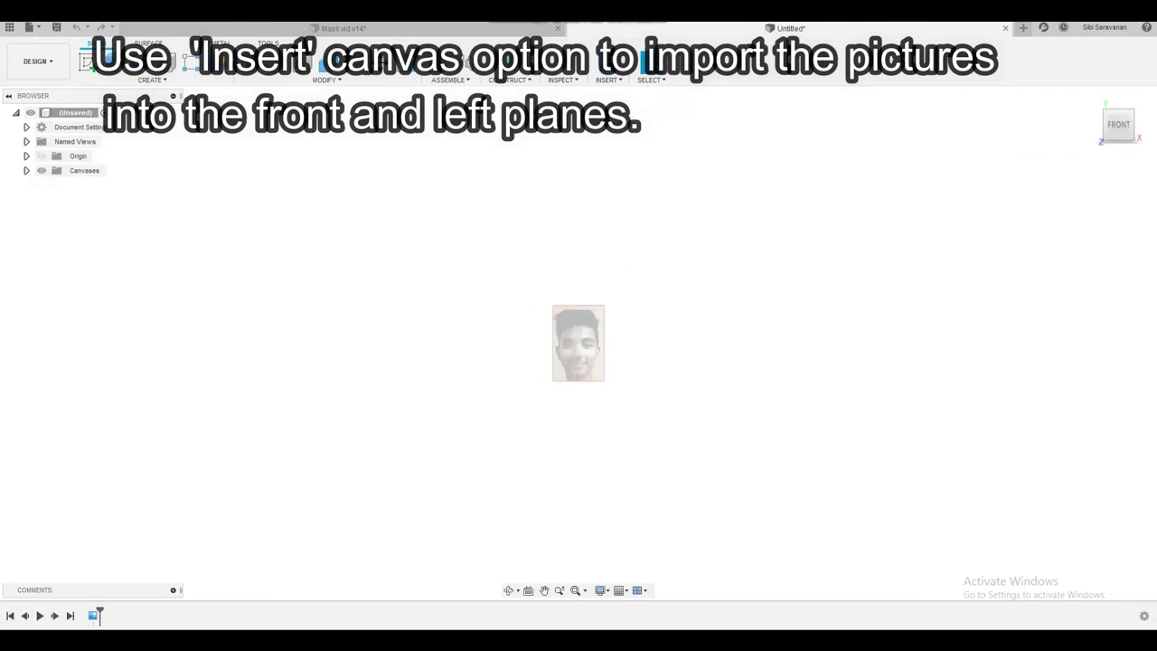
pyautogui.scroll(3, 631, 340)
pyautogui.scroll(3, 630, 341)
pyautogui.scroll(2, 448, 374)
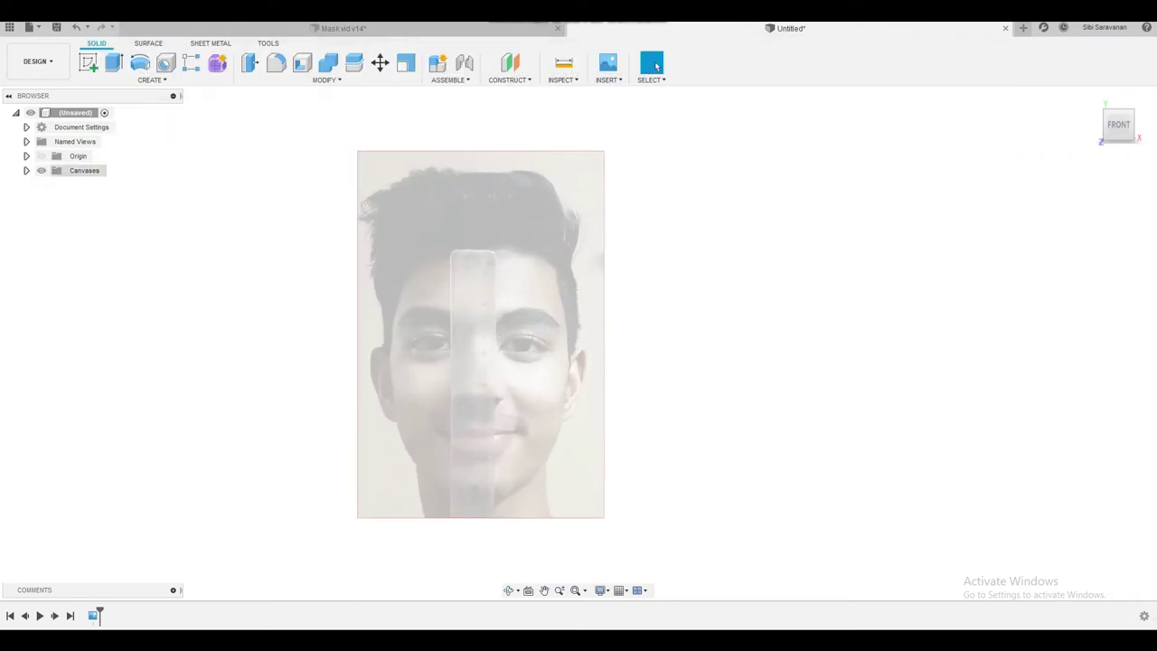
# - Calibrate the front photo canvas to 140 mm along the ruler
pyautogui.click(26, 170)
pyautogui.rightClick(90, 186)
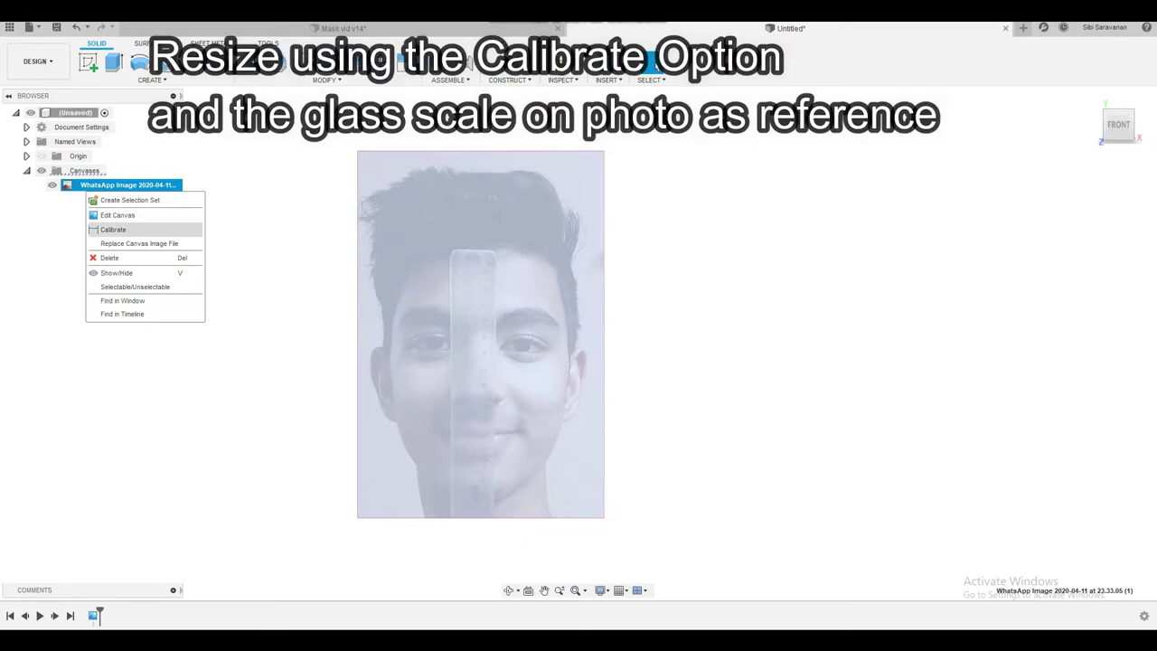
pyautogui.click(113, 229)
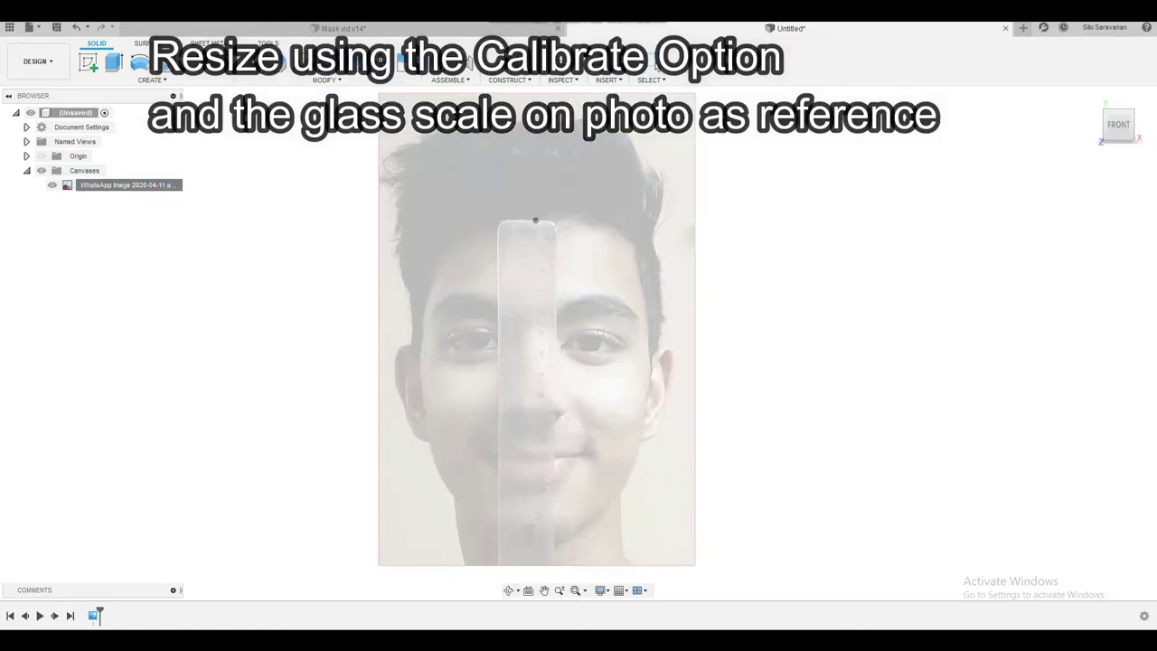
pyautogui.click(538, 516)
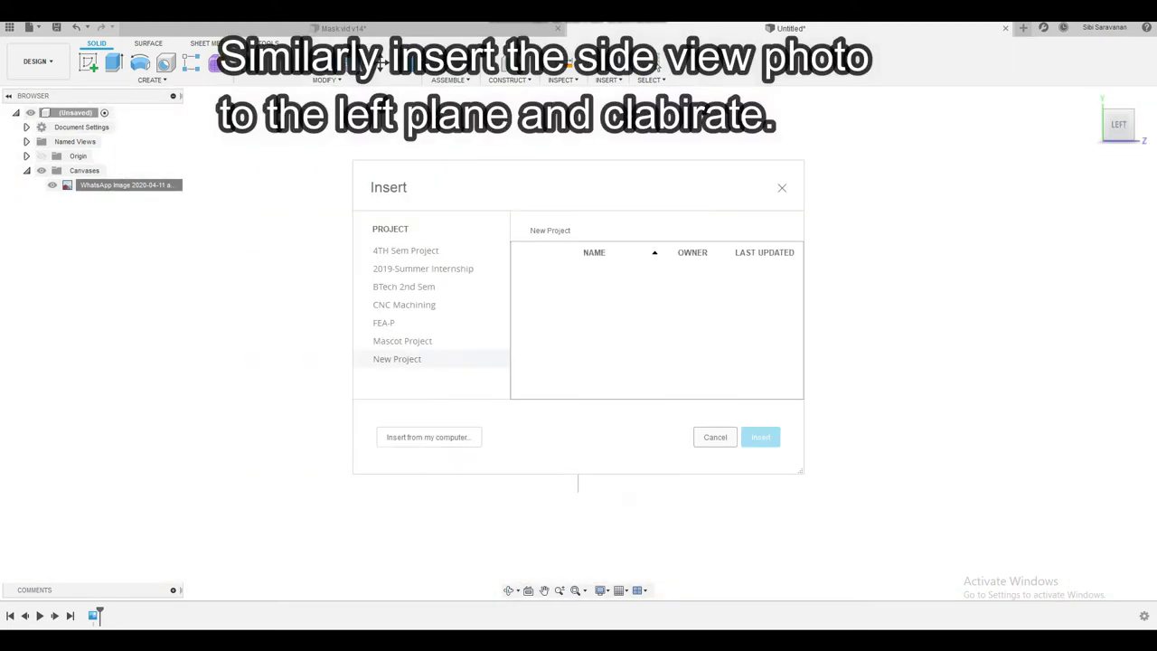
# - Insert the side face photo as a canvas on the YZ side plane
pyautogui.click(429, 436)
pyautogui.click(400, 149)
pyautogui.click(472, 319)
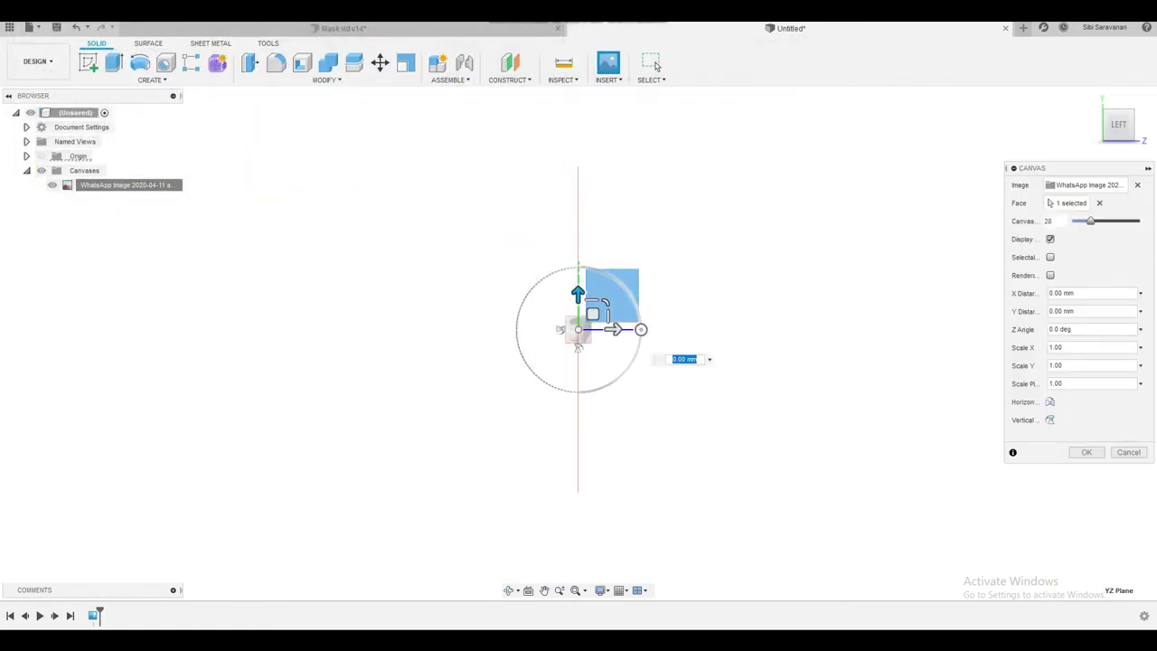
# - Commit the side photo canvas and calibrate it between the ruler's top and bottom
pyautogui.press('Return')
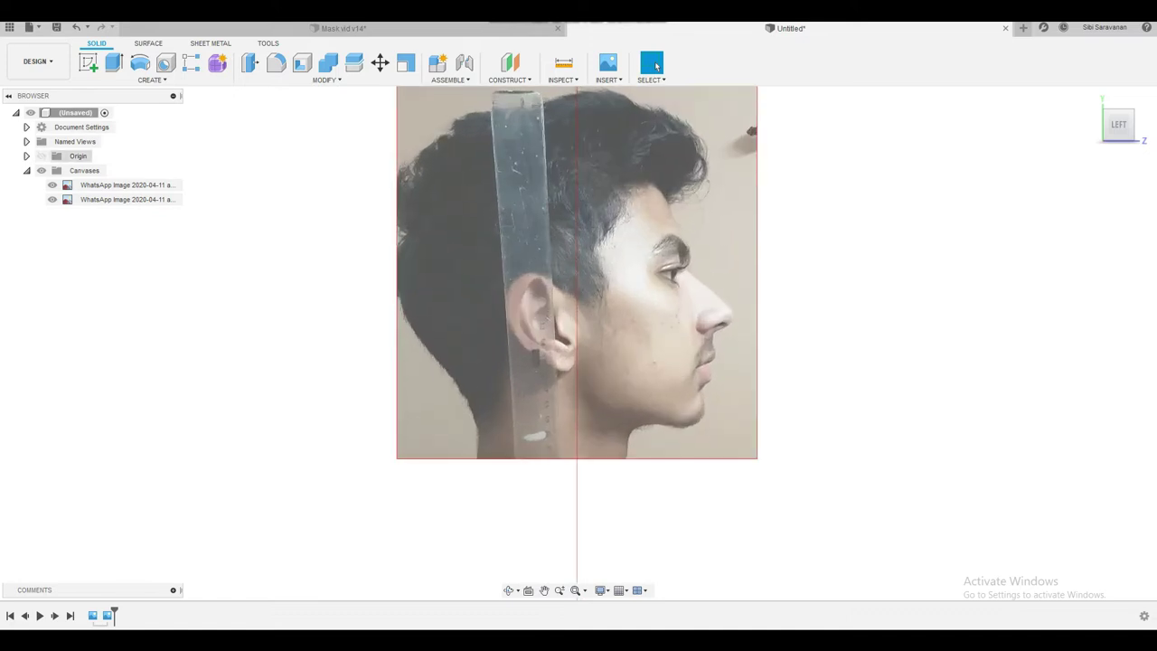
pyautogui.click(171, 199)
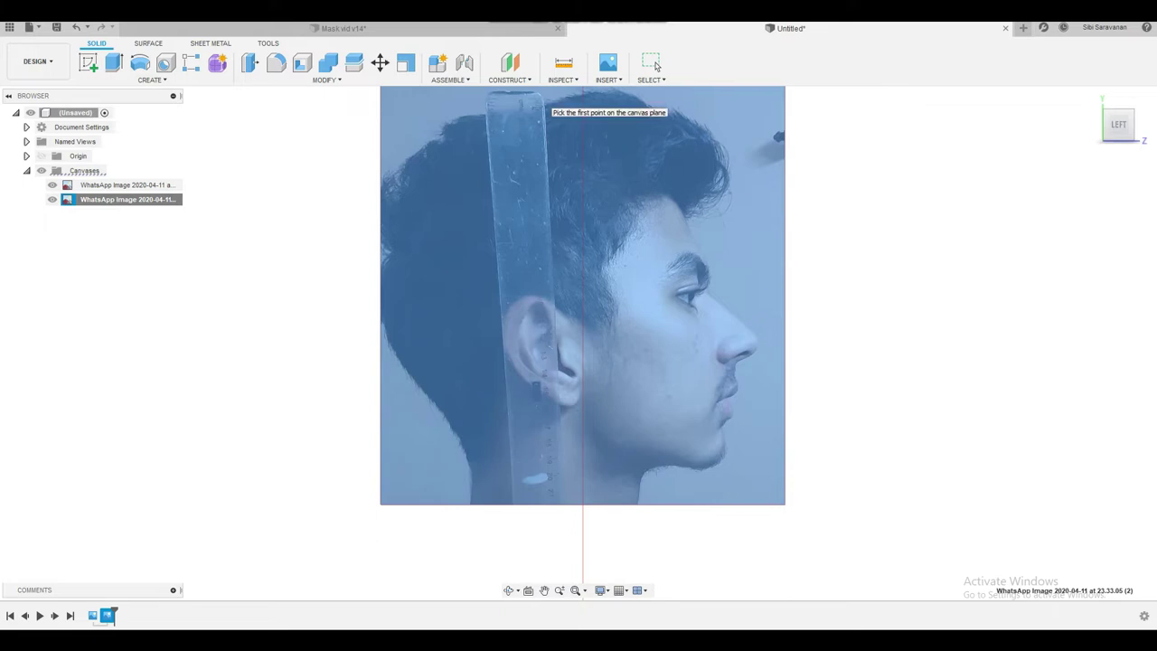
pyautogui.click(535, 94)
pyautogui.click(550, 473)
pyautogui.press('Return')
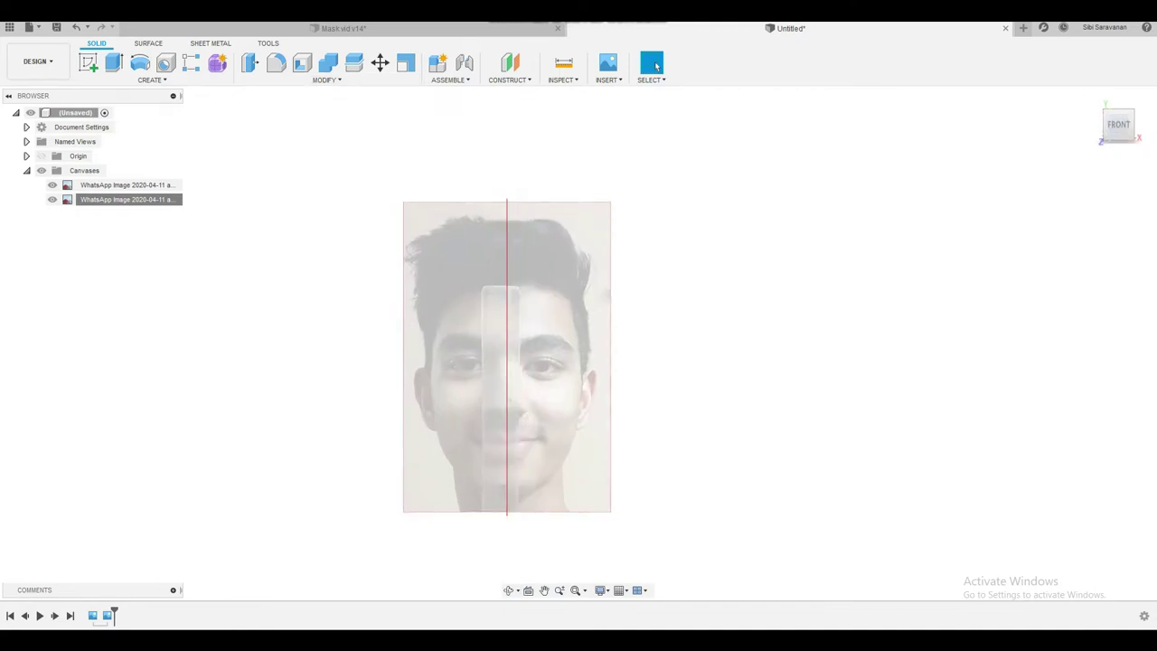
# - View the front photo straight on and start the outline spline down the face's left edge
pyautogui.click(118, 184)
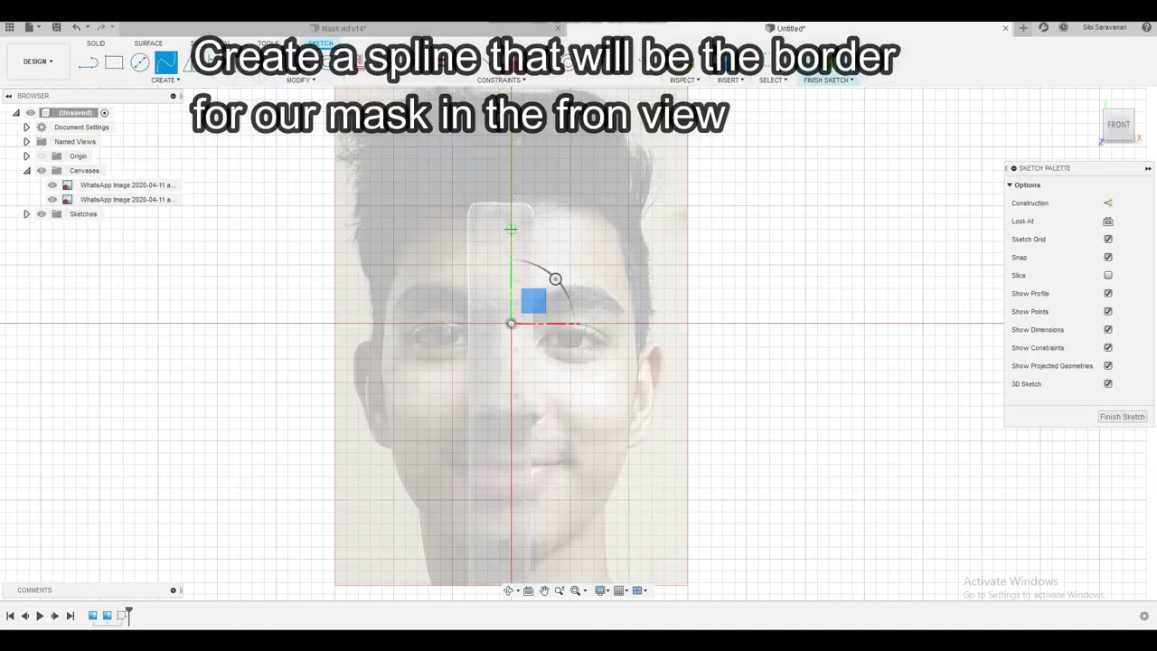
pyautogui.click(453, 228)
pyautogui.click(412, 258)
pyautogui.scroll(3, 397, 292)
pyautogui.click(394, 294)
pyautogui.click(385, 350)
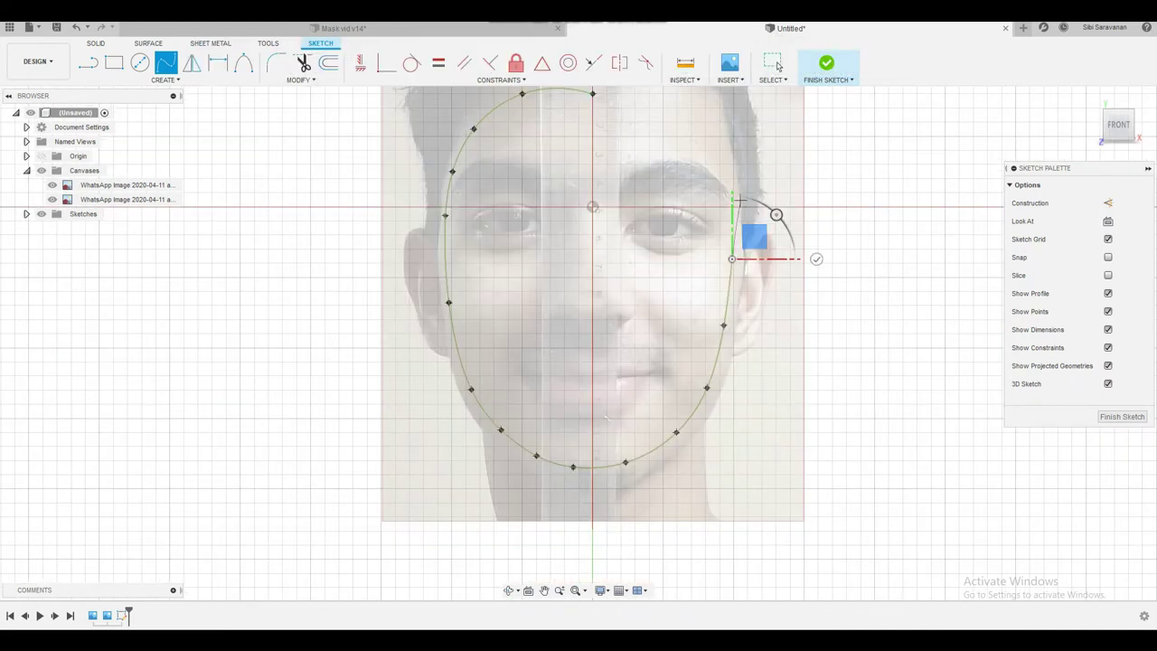
pyautogui.scroll(5, 729, 181)
# - Continue the spline up the face's right side, close it at the start, and finish the sketch
pyautogui.click(730, 194)
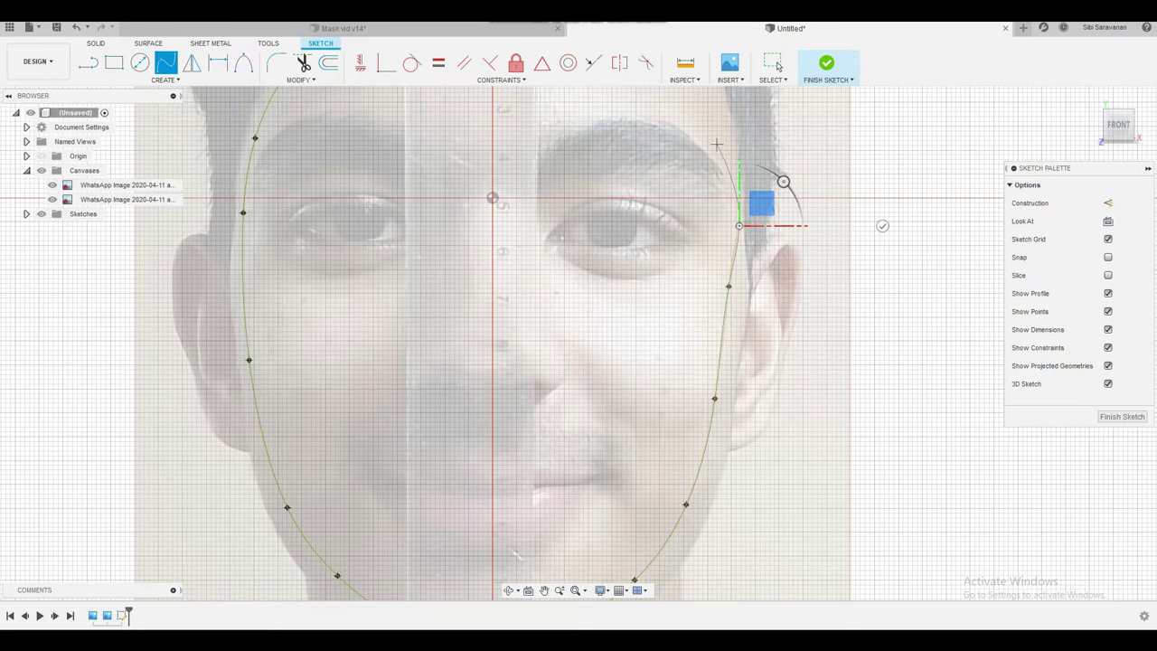
pyautogui.scroll(-2, 749, 145)
pyautogui.click(709, 190)
pyautogui.click(669, 117)
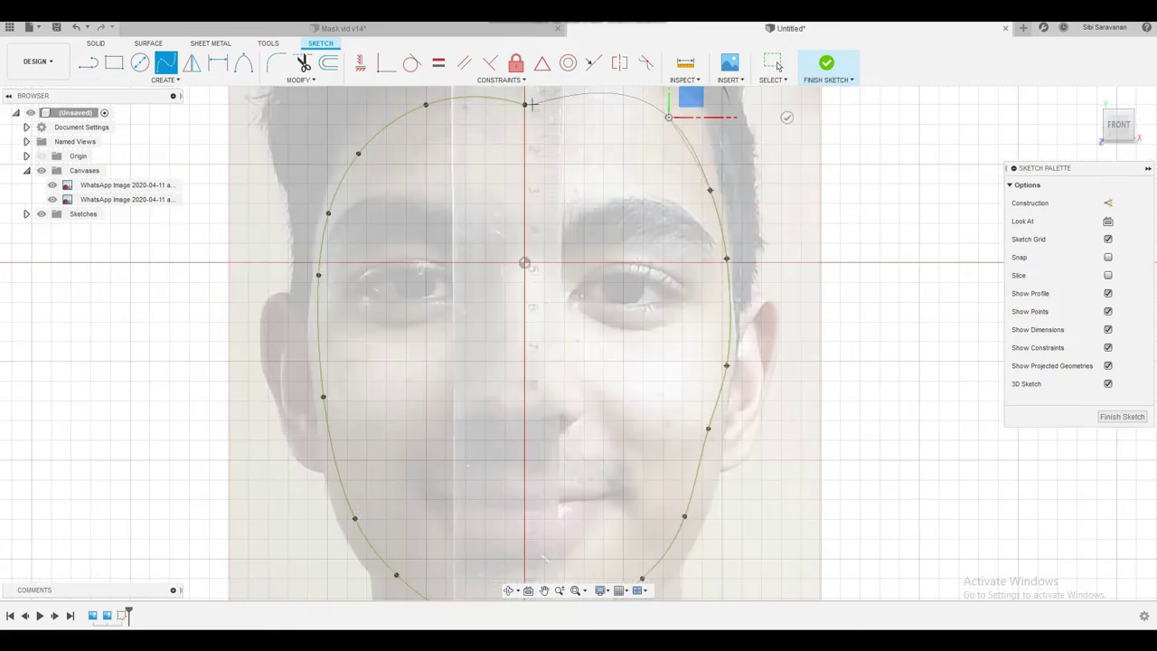
pyautogui.click(525, 105)
pyautogui.scroll(-1, 551, 105)
pyautogui.click(776, 64)
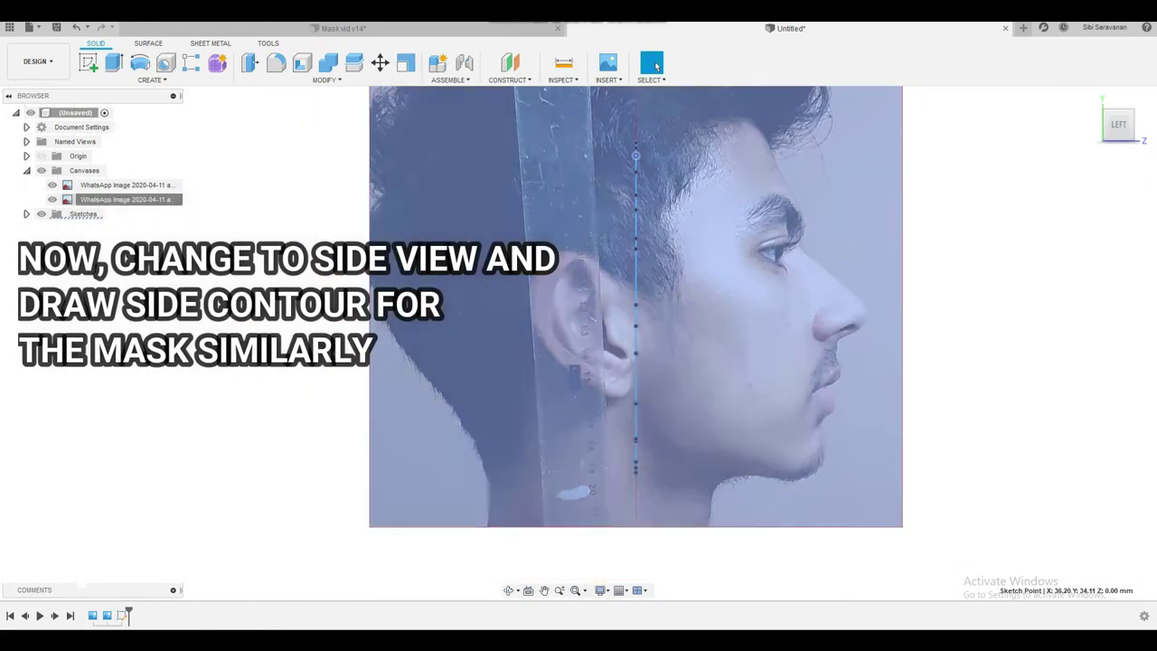
# - Shift the side photo canvas 30 mm along its plane
pyautogui.rightClick(142, 201)
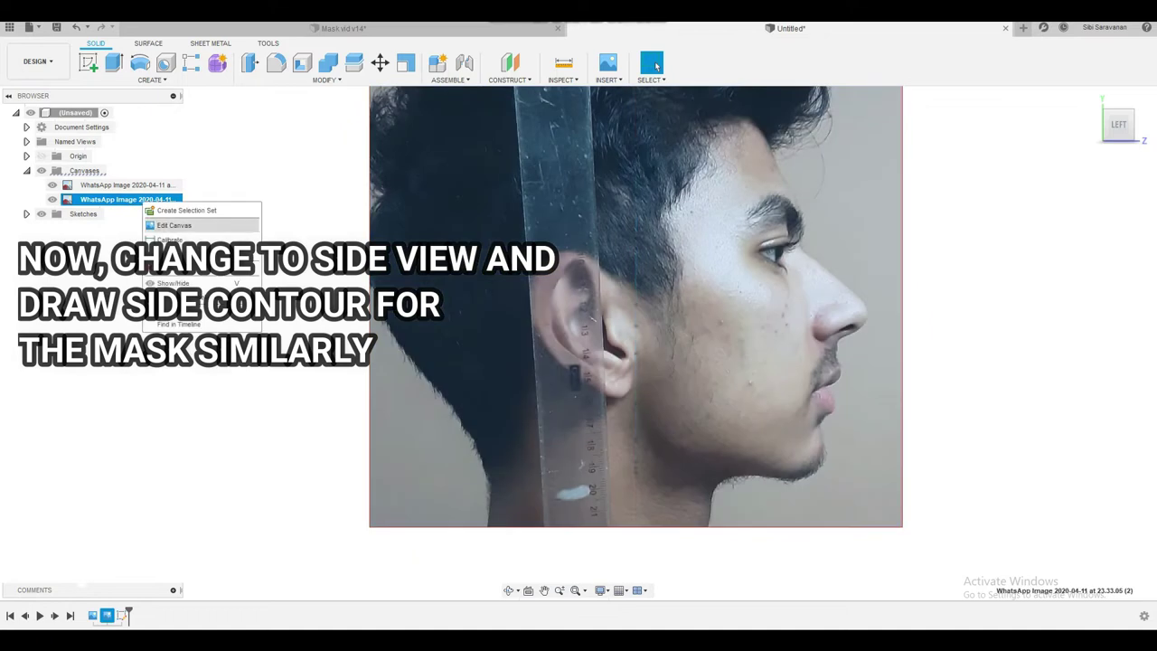
pyautogui.click(174, 225)
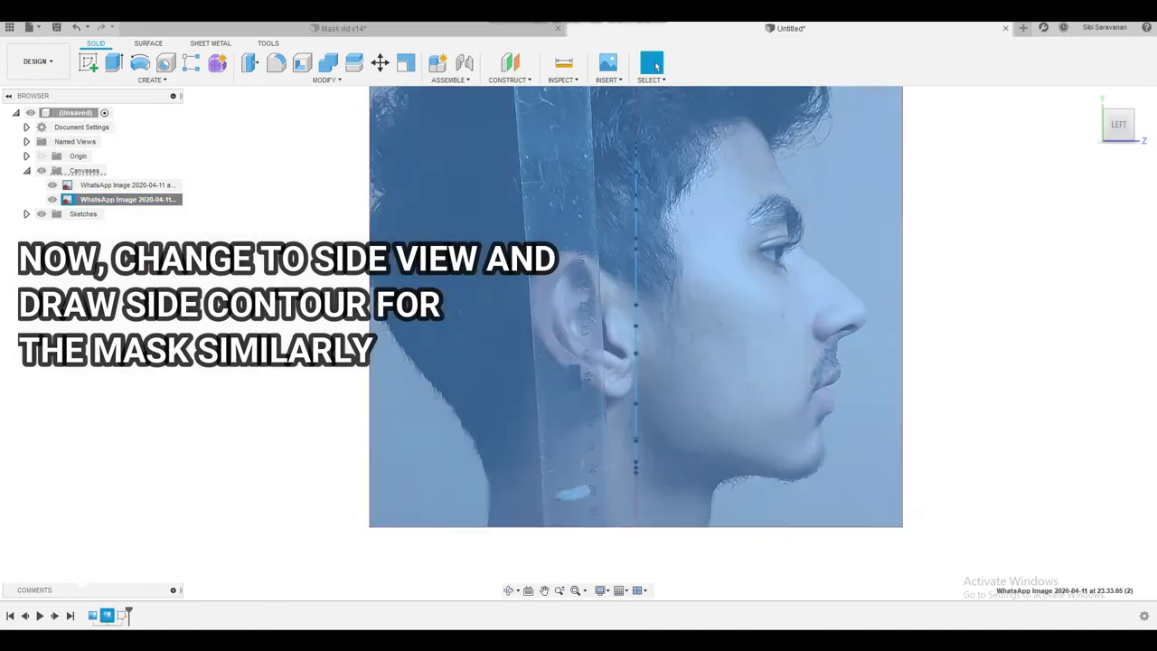
pyautogui.moveTo(671, 240); pyautogui.dragTo(569, 241)
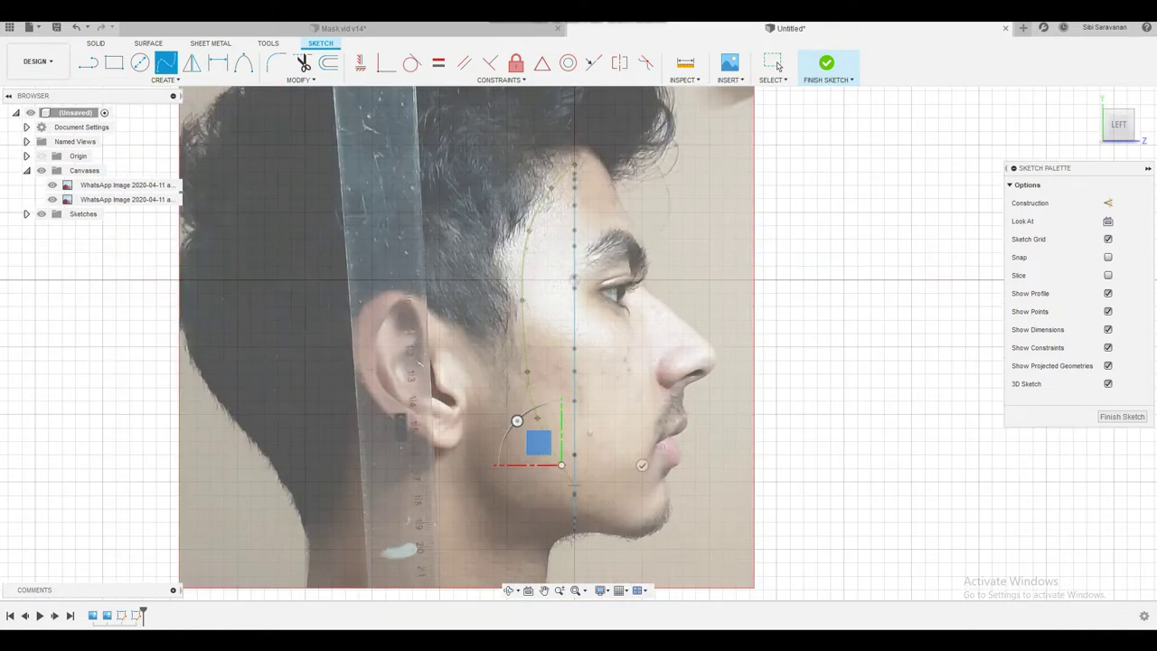
# - Sketch the side contour spline along the jawline down to the chin
pyautogui.click(522, 444)
pyautogui.click(542, 488)
pyautogui.click(589, 554)
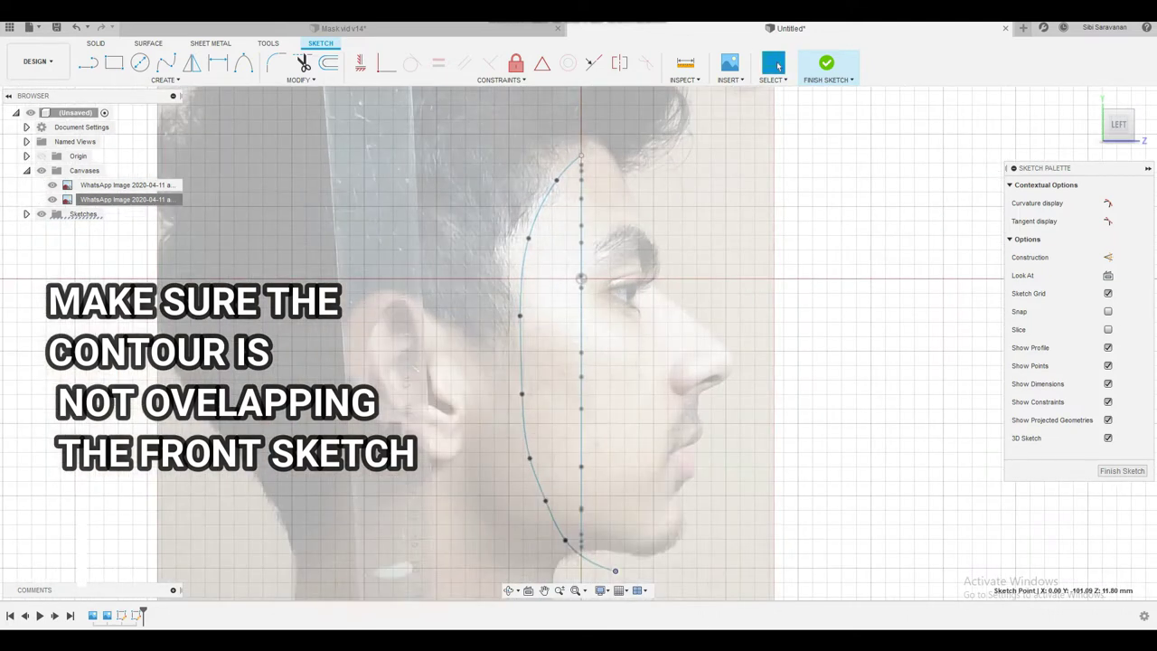
# - Finish the side contour sketch
pyautogui.click(826, 63)
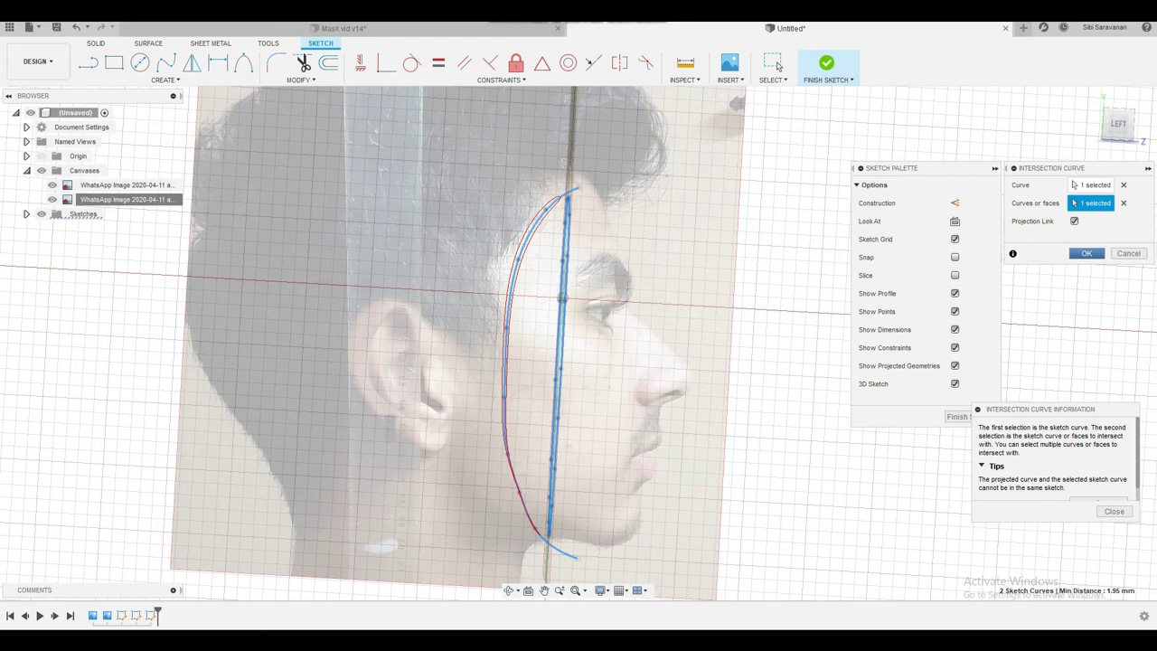
# - Accept the intersection curve, hide the photo canvases, and inspect the 3D curve
pyautogui.press('Return')
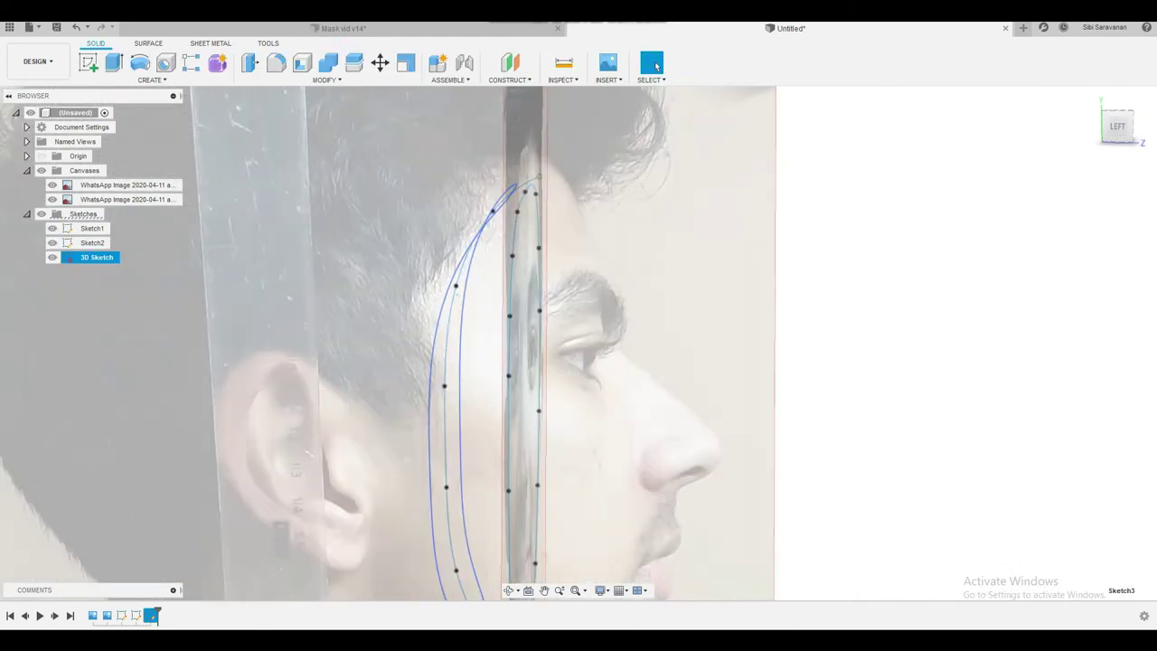
pyautogui.click(41, 170)
pyautogui.keyDown('shift'); pyautogui.moveTo(656, 65); pyautogui.dragTo(657, 65, button='middle'); pyautogui.keyUp('shift')
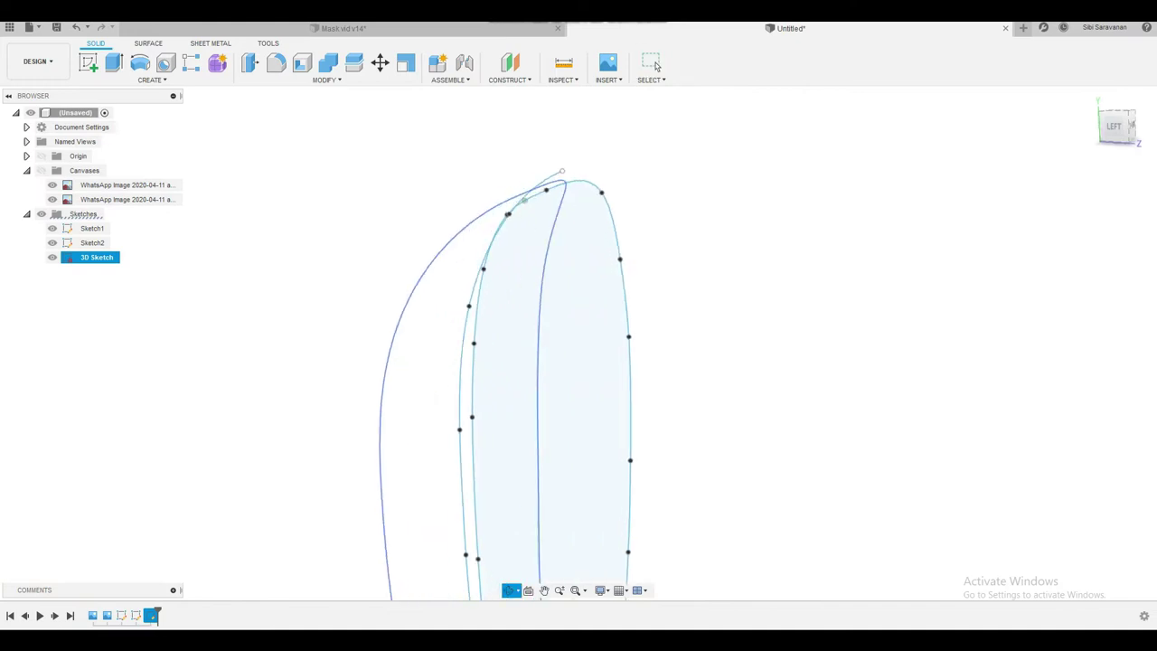
pyautogui.click(656, 65)
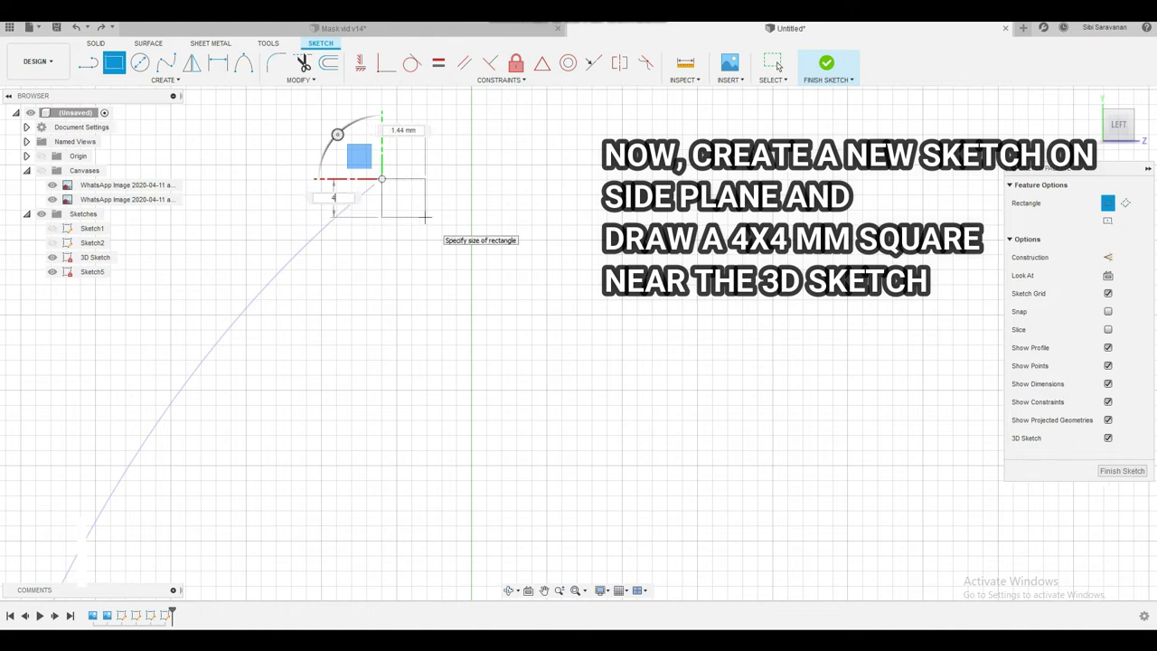
# - Size the rectangle into a 4 mm square and finish the sketch
pyautogui.press('Tab')
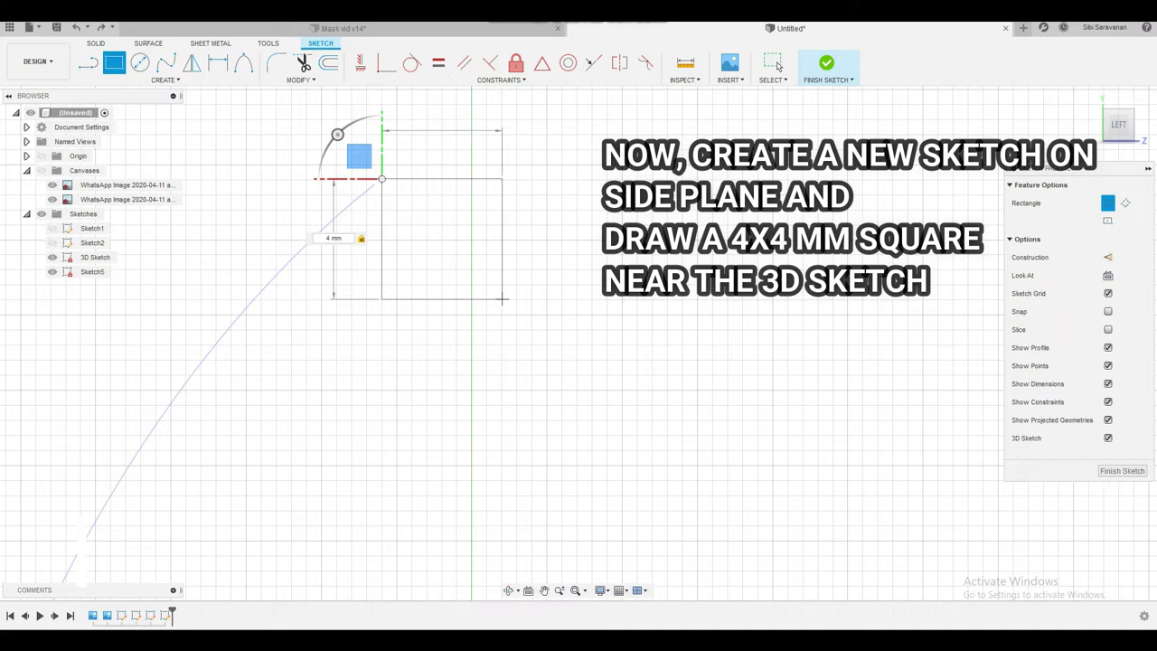
pyautogui.click(776, 65)
pyautogui.click(826, 65)
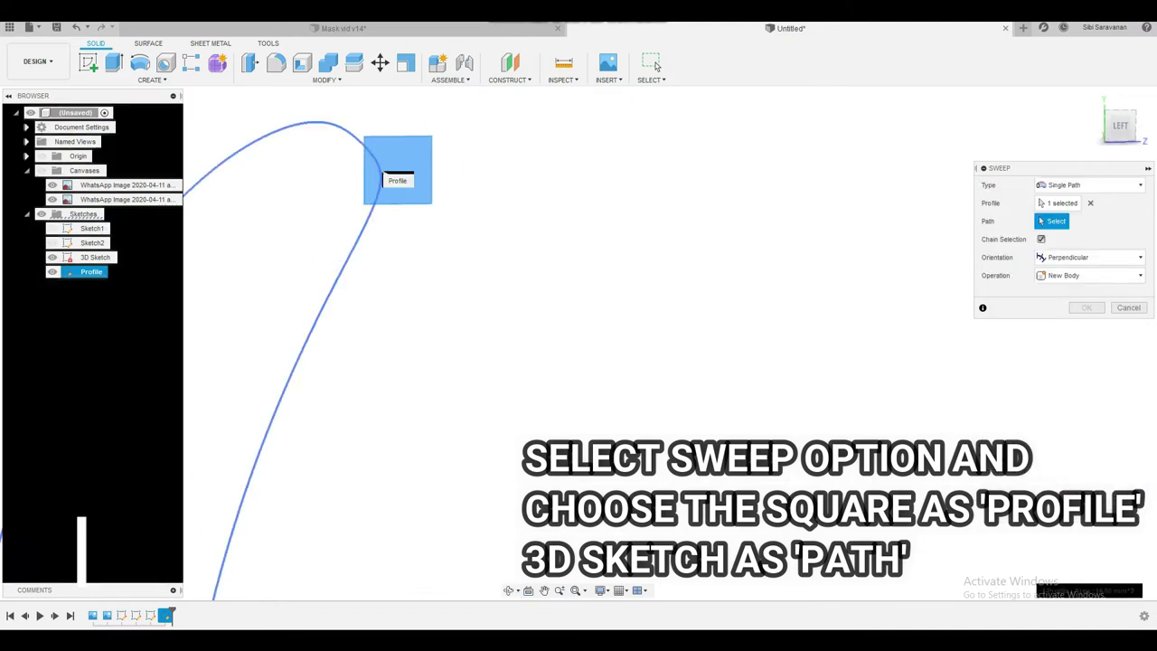
# - Sweep the square along the 3D sketch curve into a solid rim
pyautogui.click(407, 242)
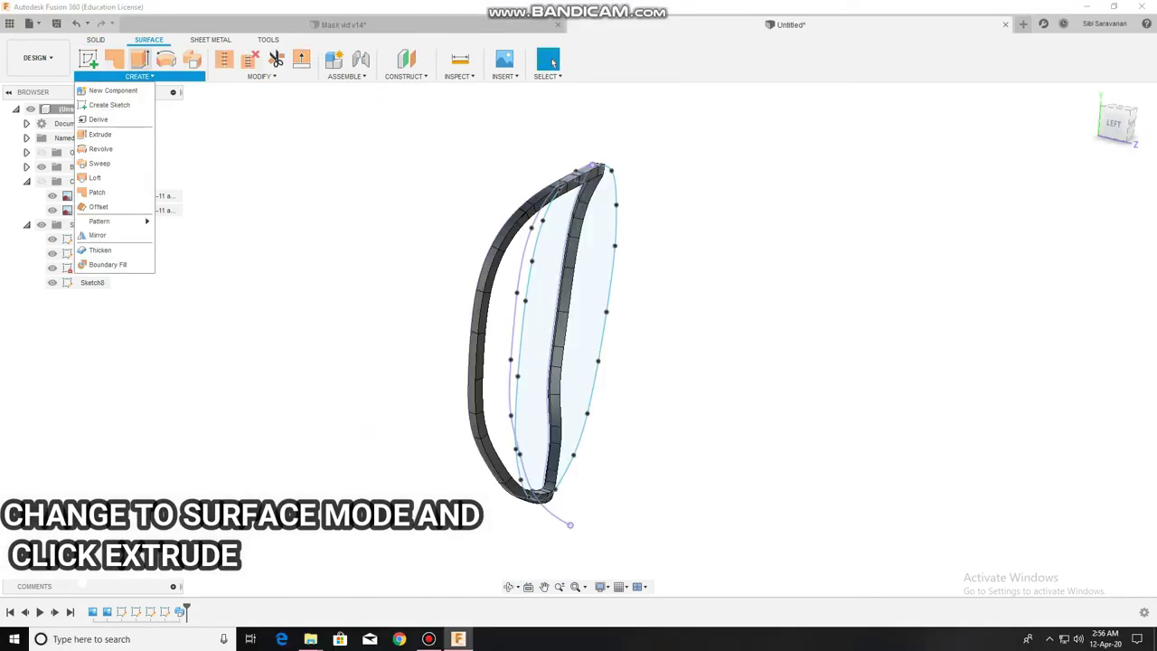
# - Extrude the mask profile 90 mm from a plane offset 3 mm
pyautogui.press('e')
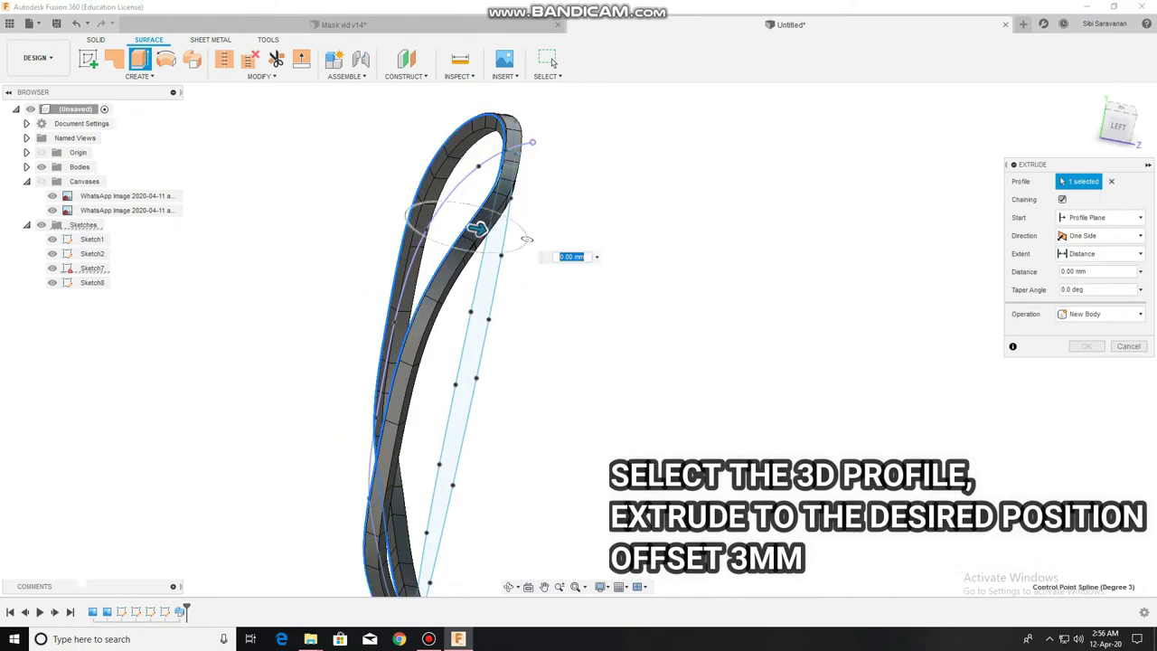
pyautogui.moveTo(526, 239); pyautogui.dragTo(811, 294)
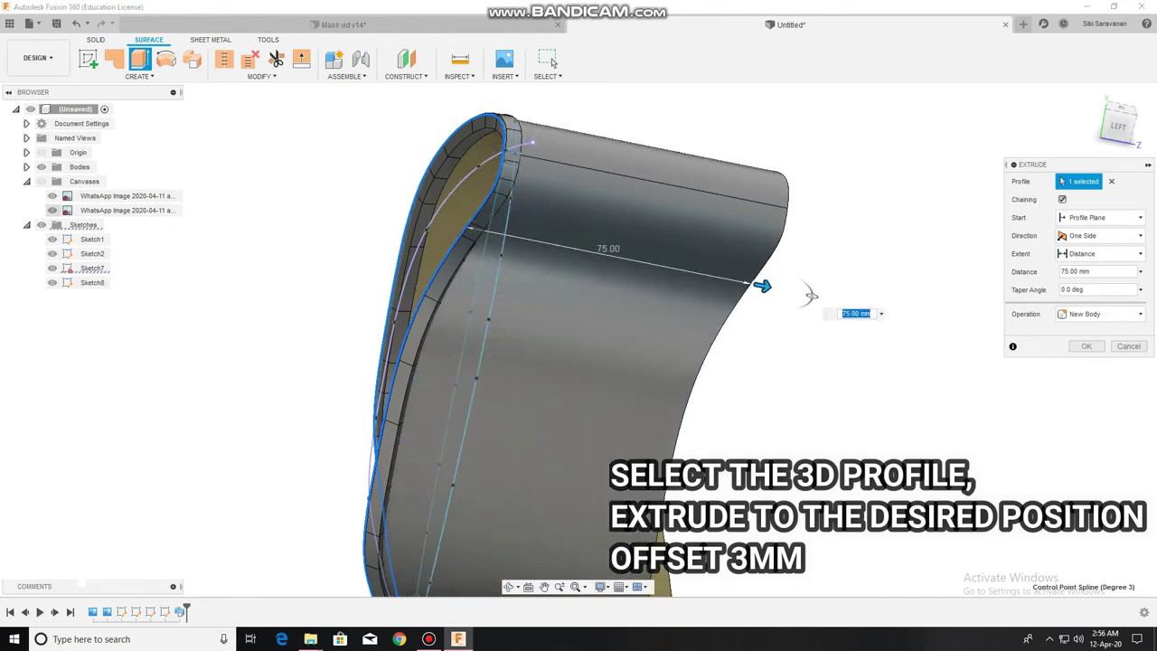
pyautogui.scroll(-3, 361, 231)
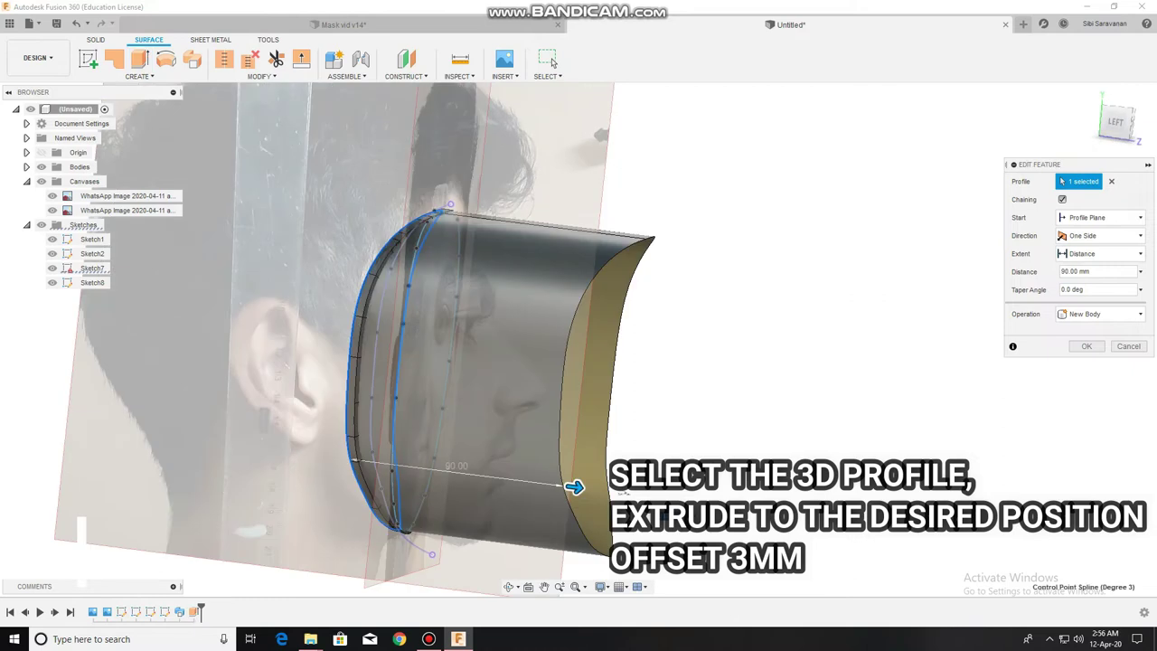
pyautogui.click(1089, 237)
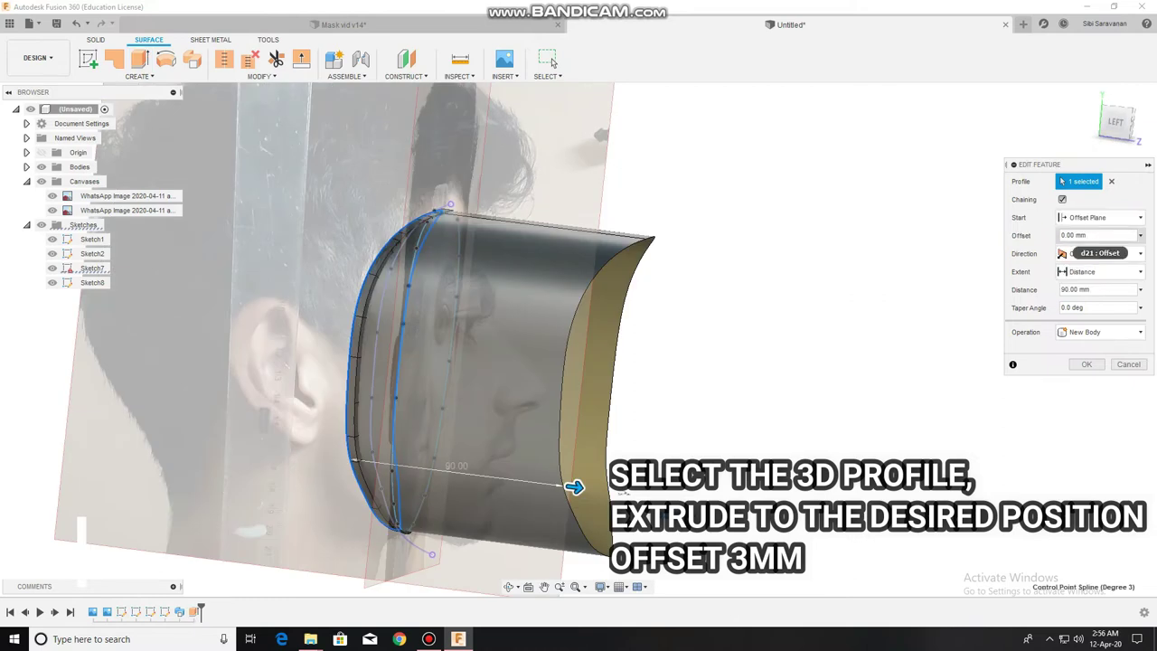
pyautogui.write('3 mm')
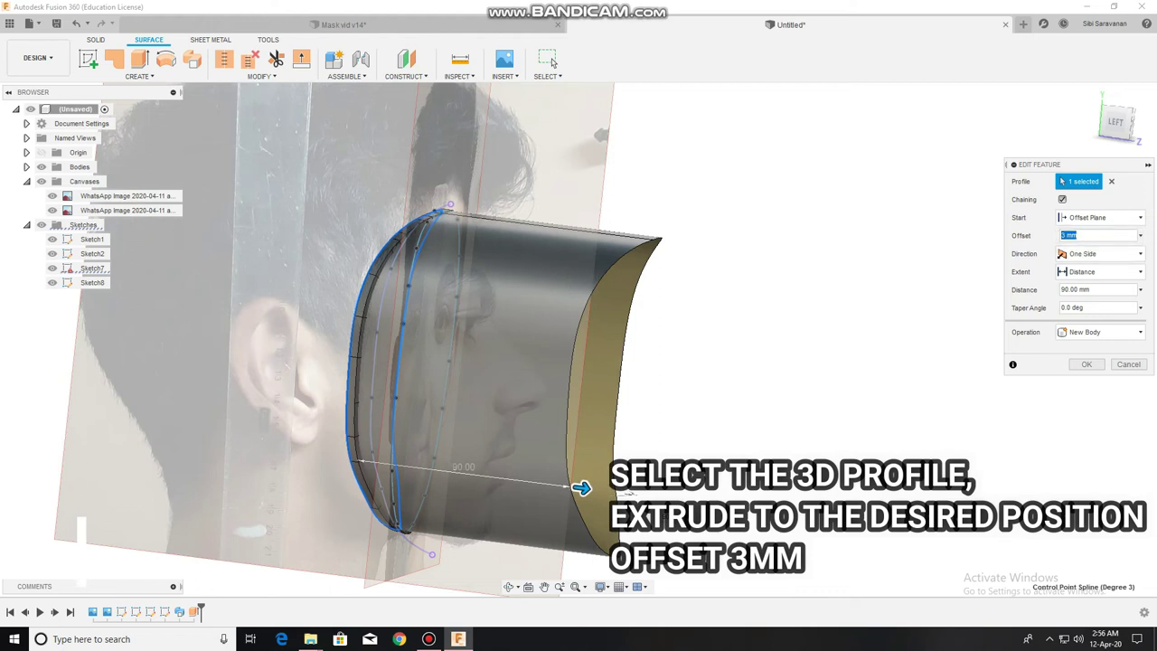
pyautogui.press('Return')
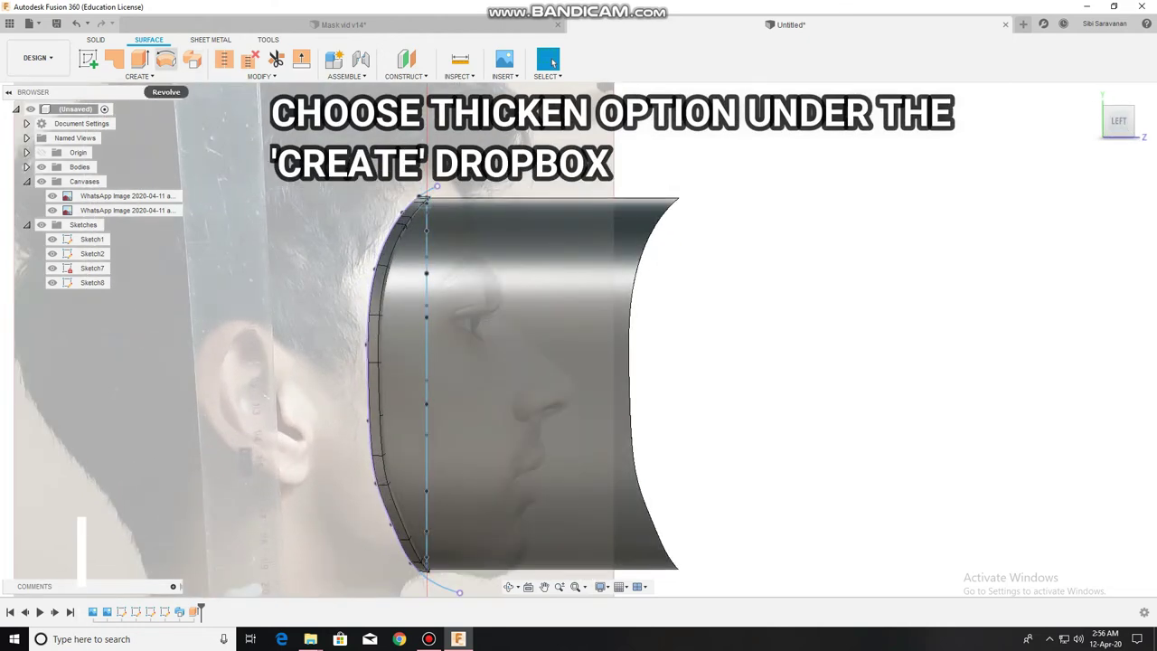
# - Thicken the mask surface 4 mm to one side and turn to the left view
pyautogui.click(139, 76)
pyautogui.click(99, 249)
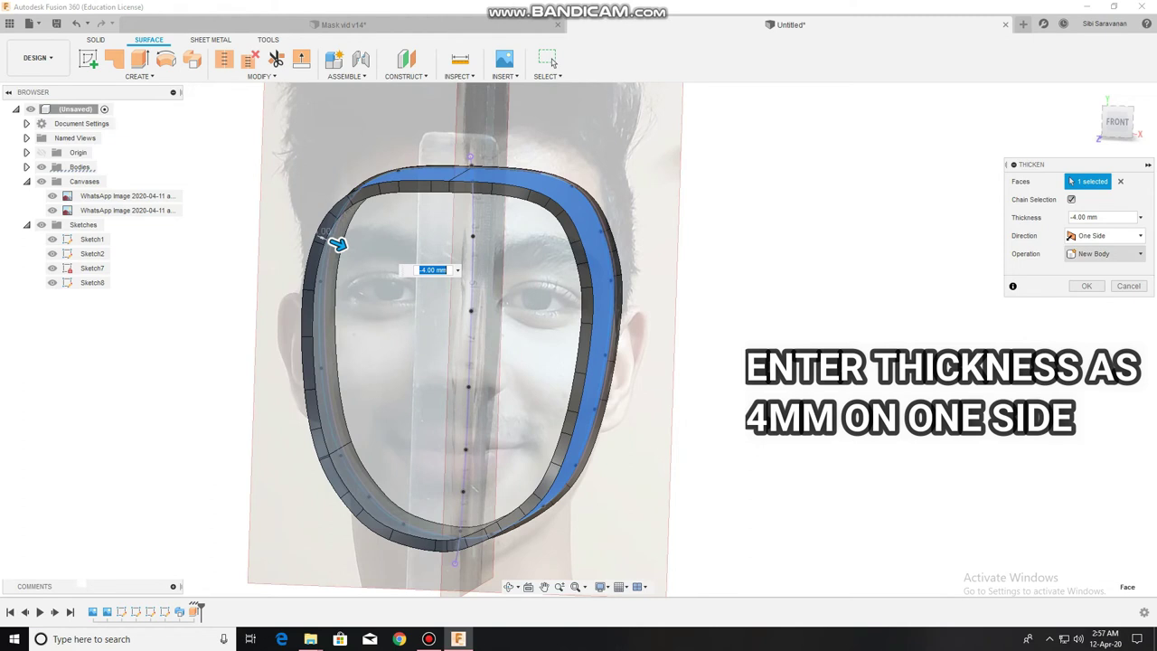
pyautogui.keyDown('shift'); pyautogui.moveTo(337, 244); pyautogui.dragTo(367, 244, button='middle'); pyautogui.keyUp('shift')
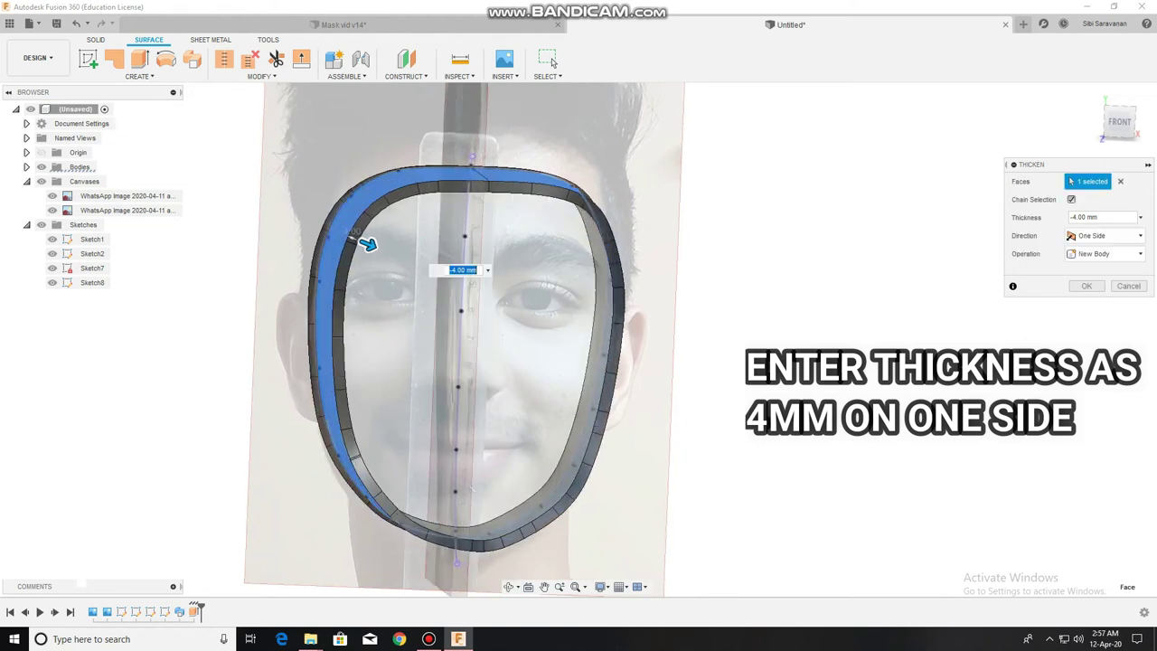
pyautogui.press('Return')
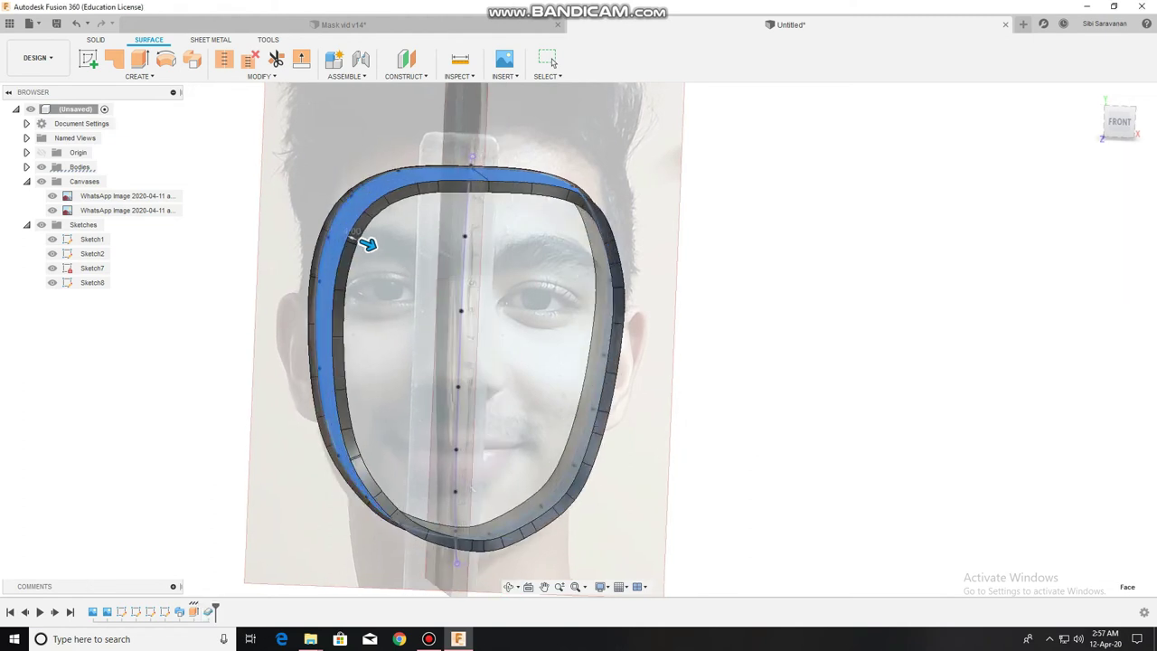
pyautogui.keyDown('shift'); pyautogui.moveTo(367, 244); pyautogui.dragTo(552, 62, button='middle'); pyautogui.keyUp('shift')
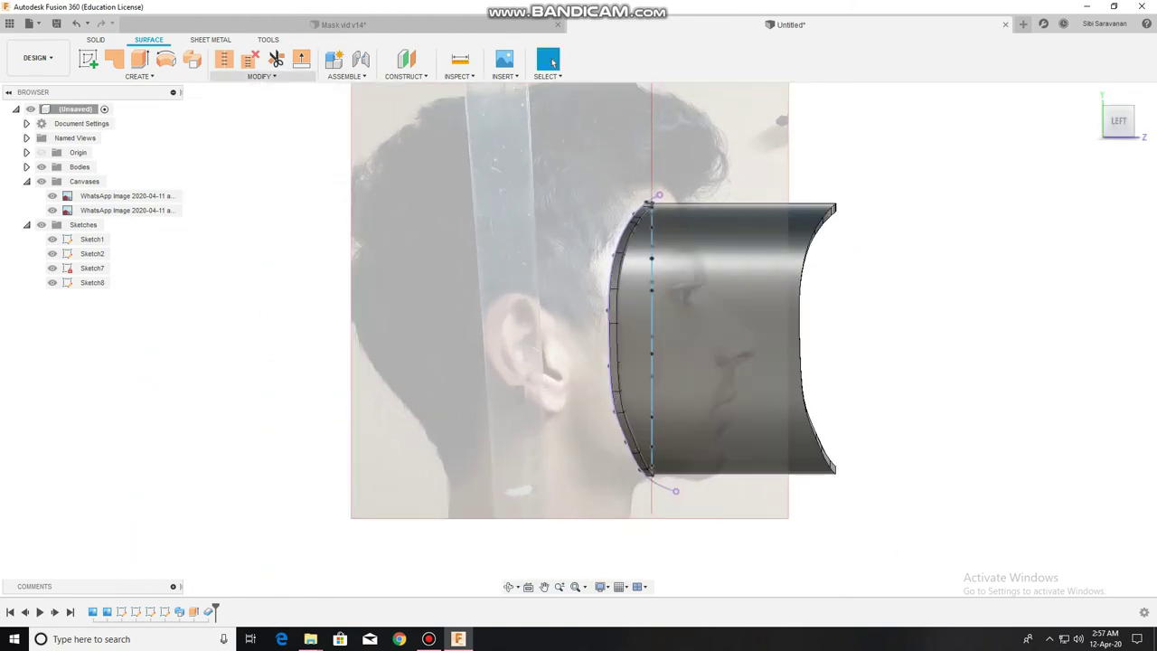
# - On the side plane, sketch one straight line slanting from below the chin to above the forehead
pyautogui.click(88, 59)
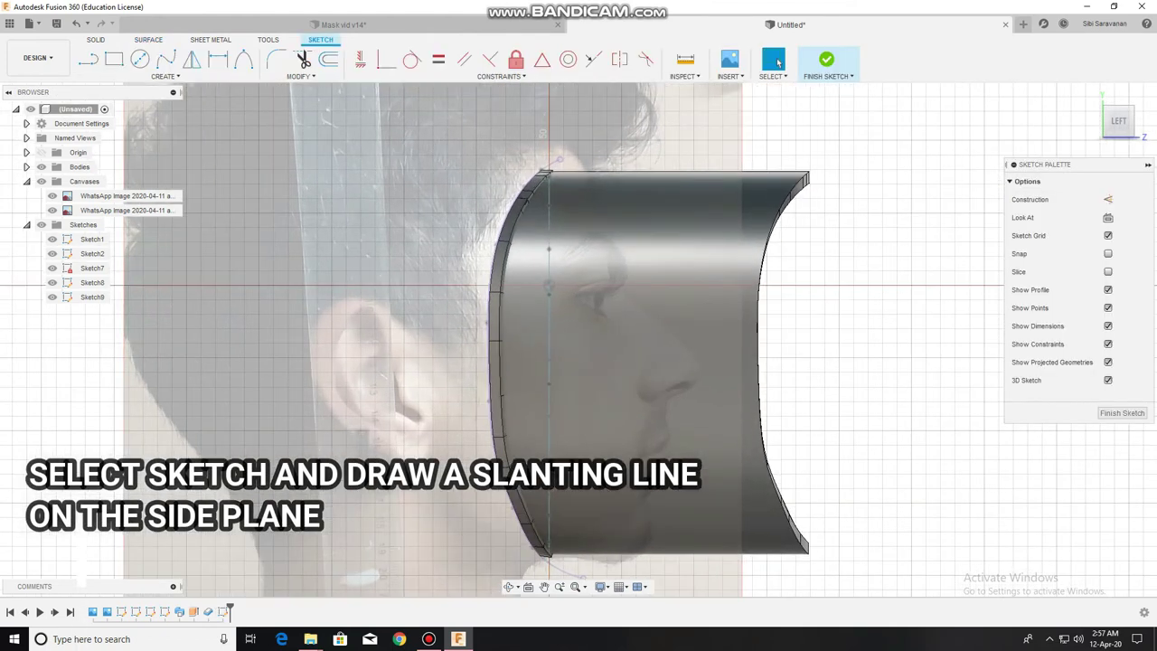
pyautogui.press('l')
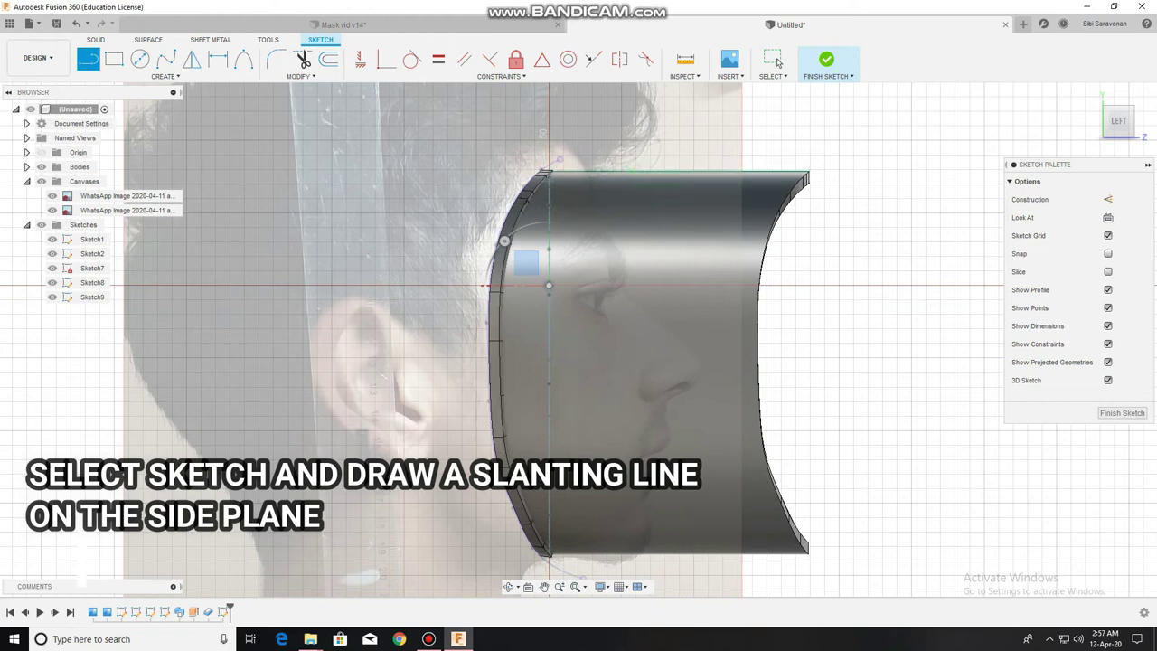
pyautogui.click(724, 567)
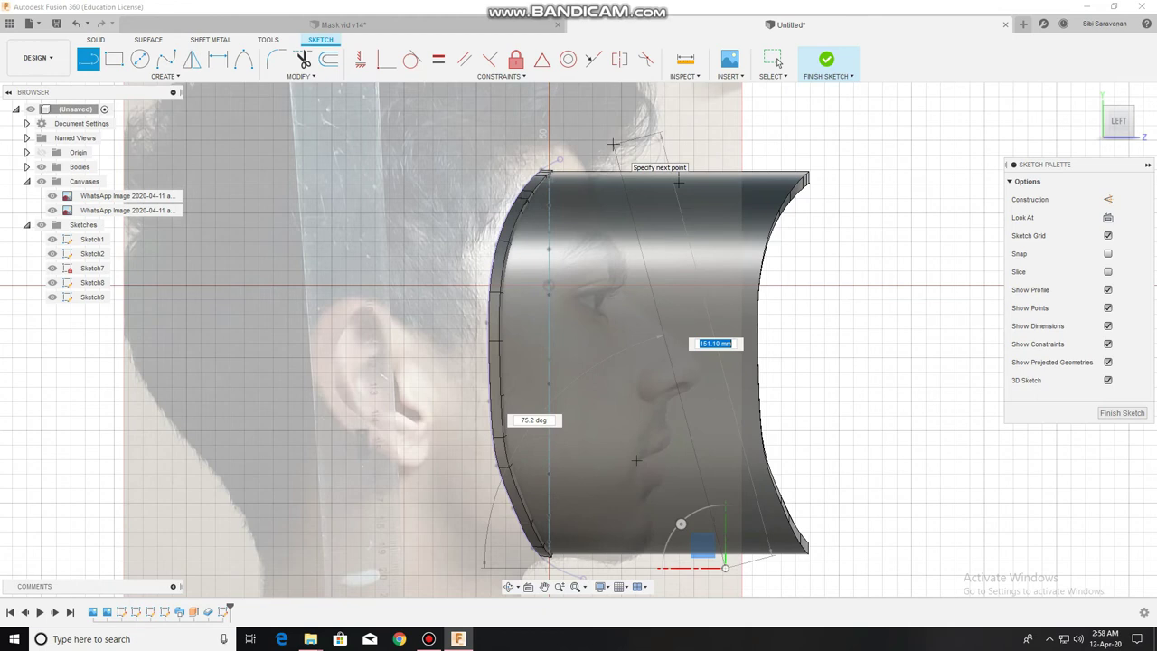
pyautogui.click(613, 144)
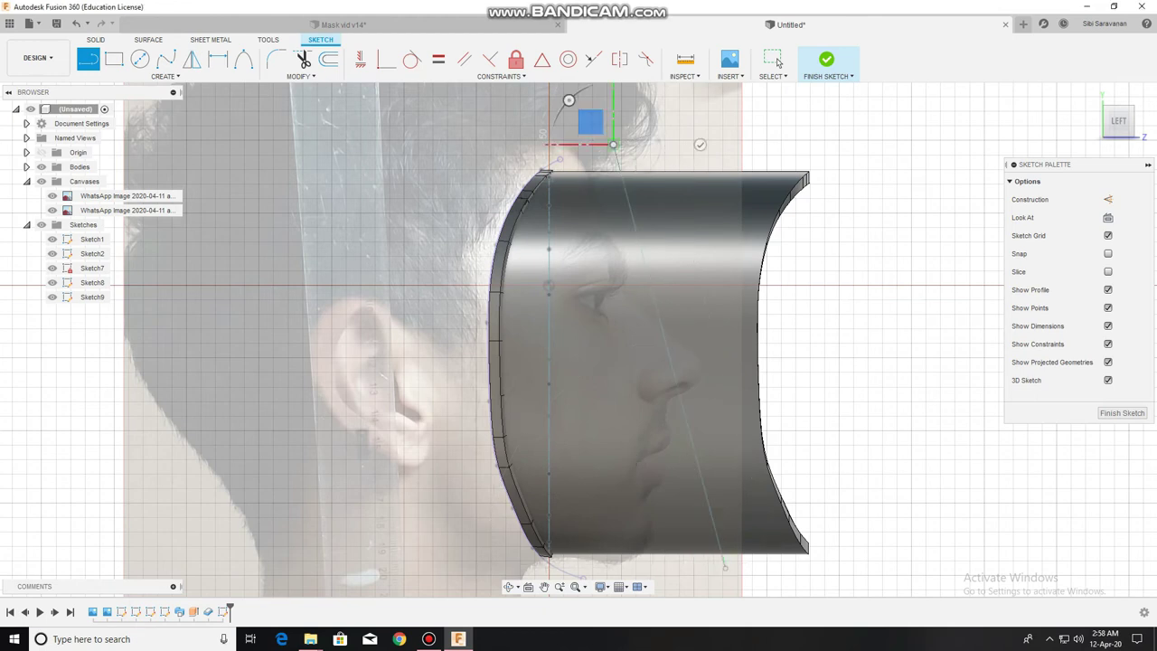
pyautogui.press('Escape')
pyautogui.press('Escape')
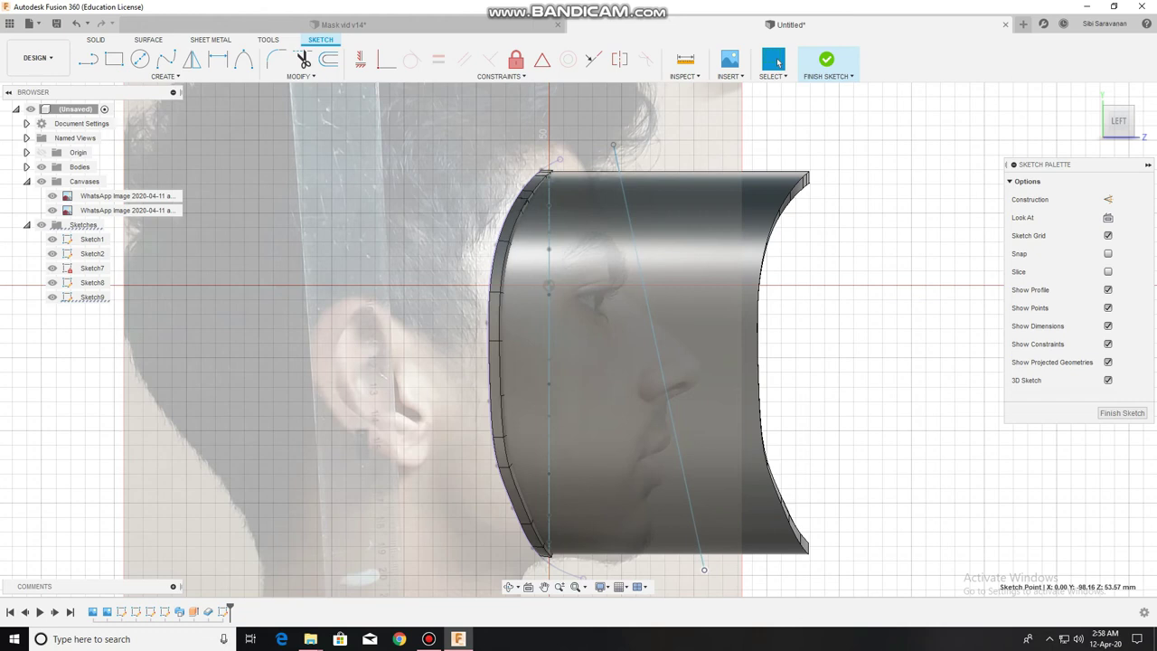
pyautogui.click(827, 59)
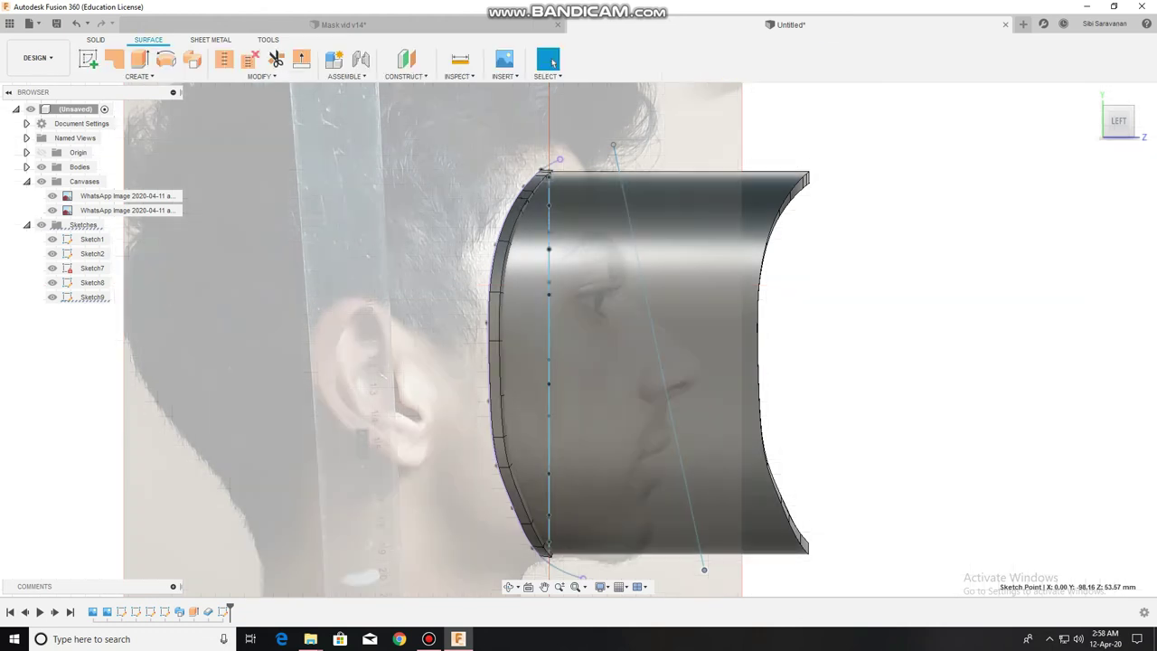
# - Split Body on the thickened mask, using the slanted sketch line as the splitting tool
pyautogui.click(96, 39)
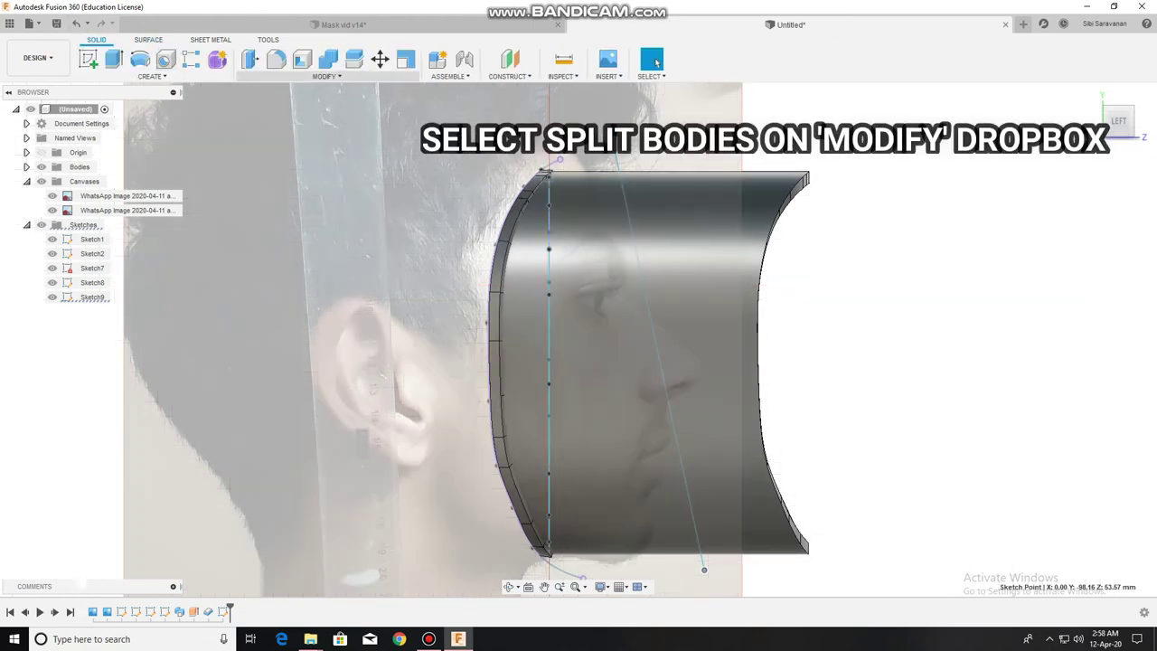
pyautogui.click(324, 76)
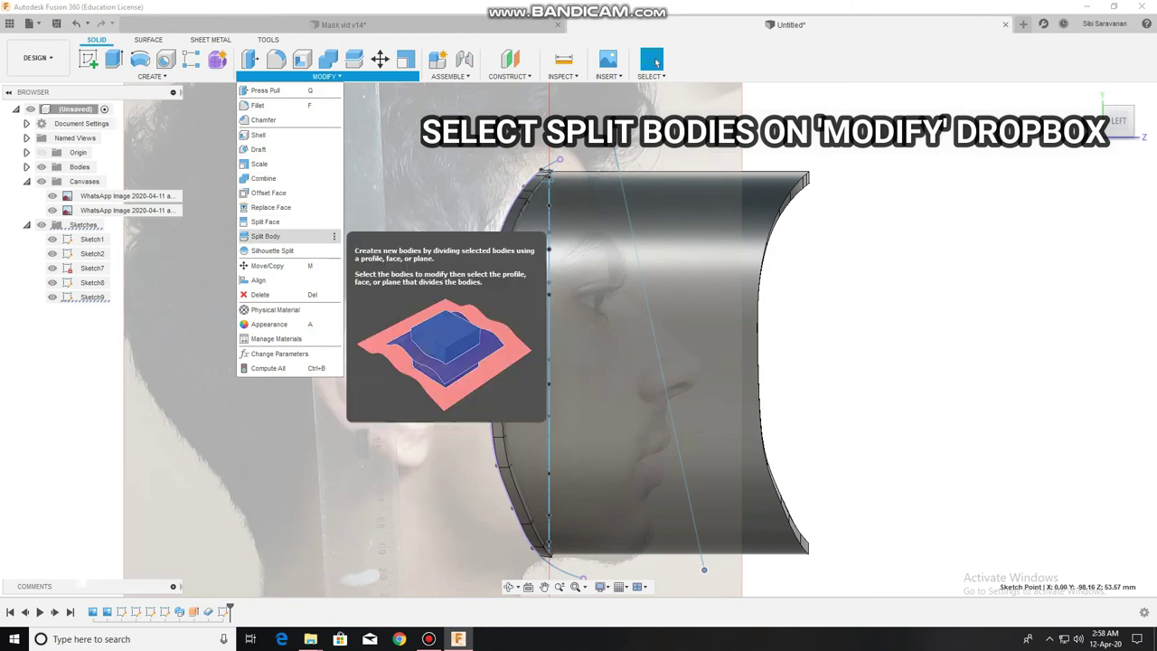
pyautogui.click(266, 236)
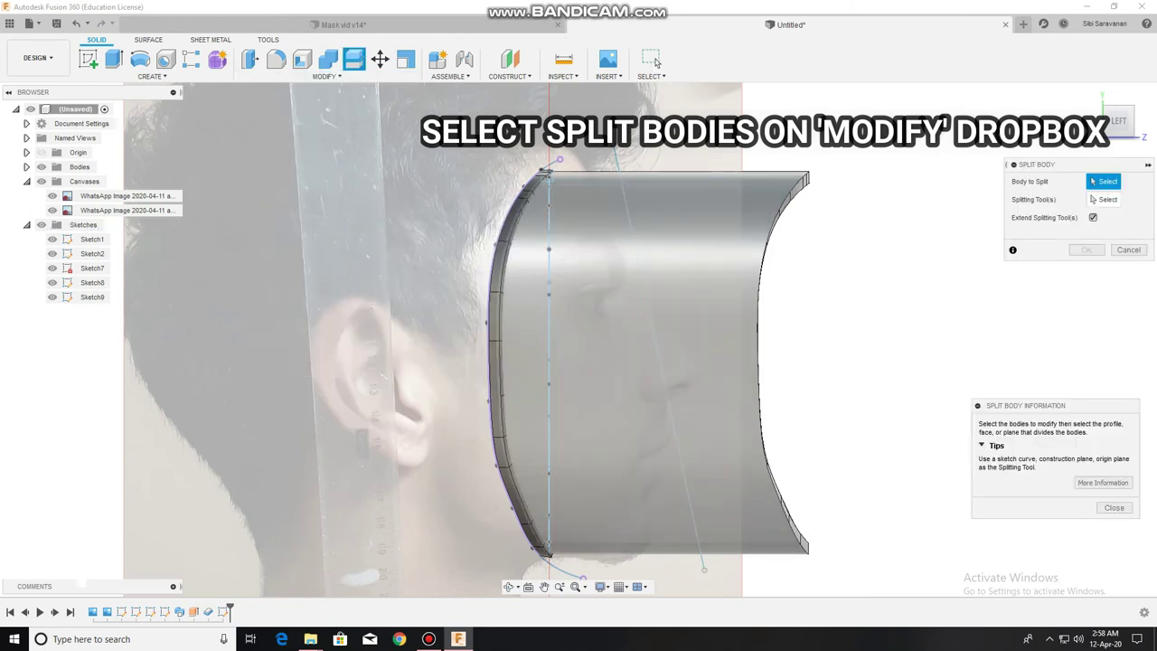
pyautogui.click(633, 361)
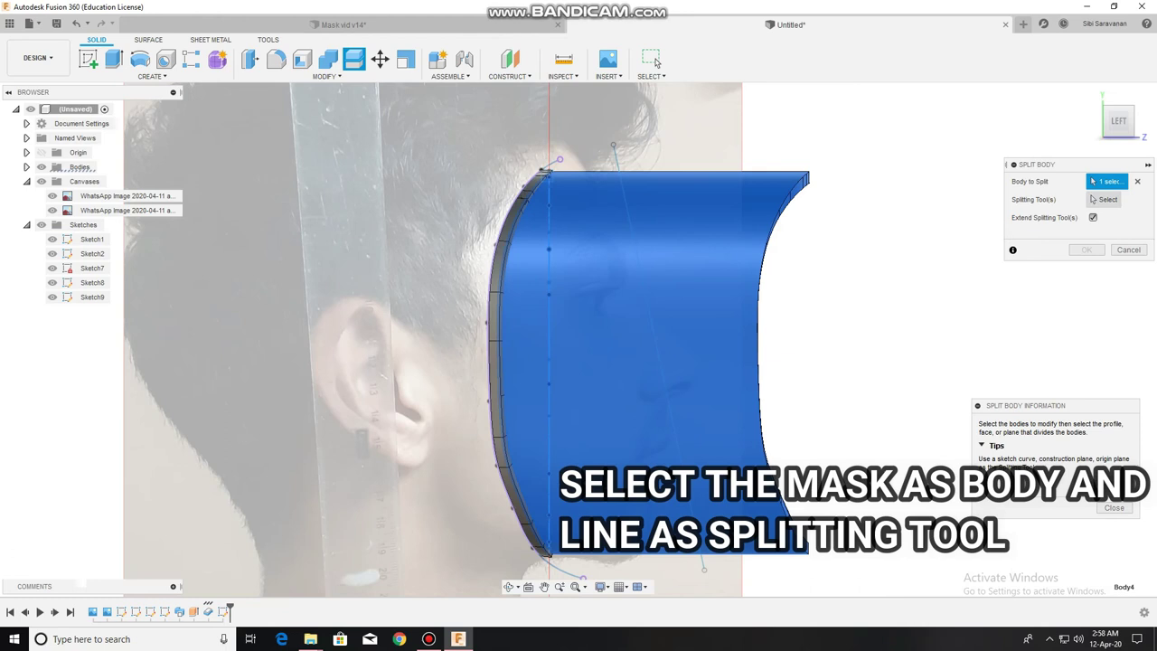
pyautogui.click(1104, 199)
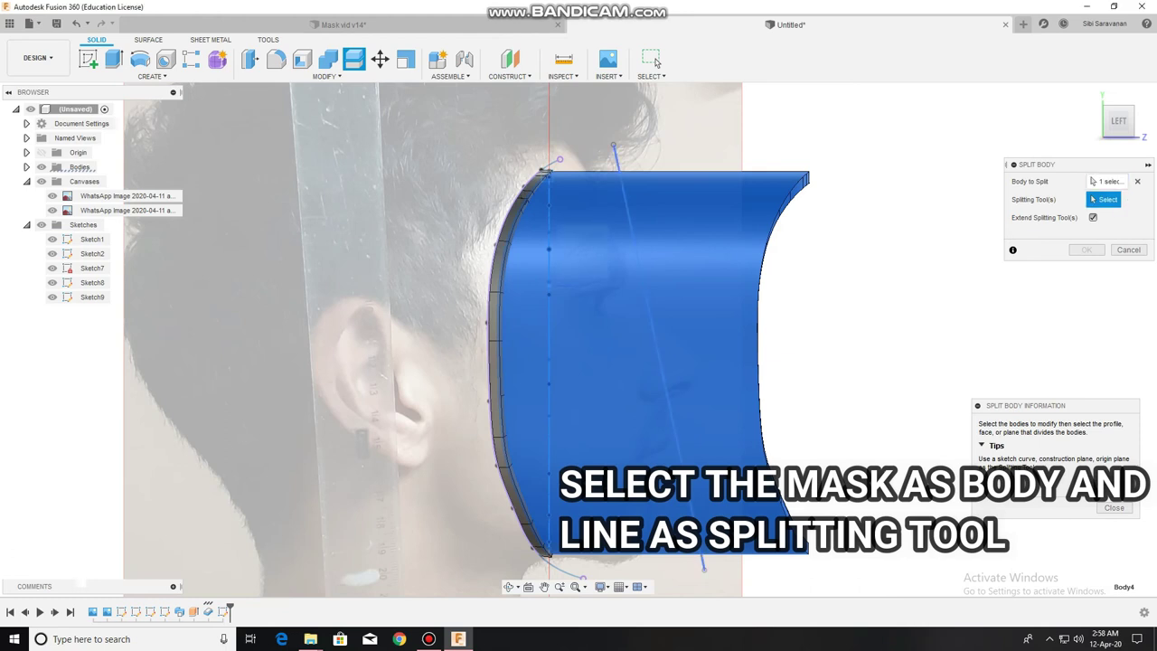
pyautogui.click(628, 208)
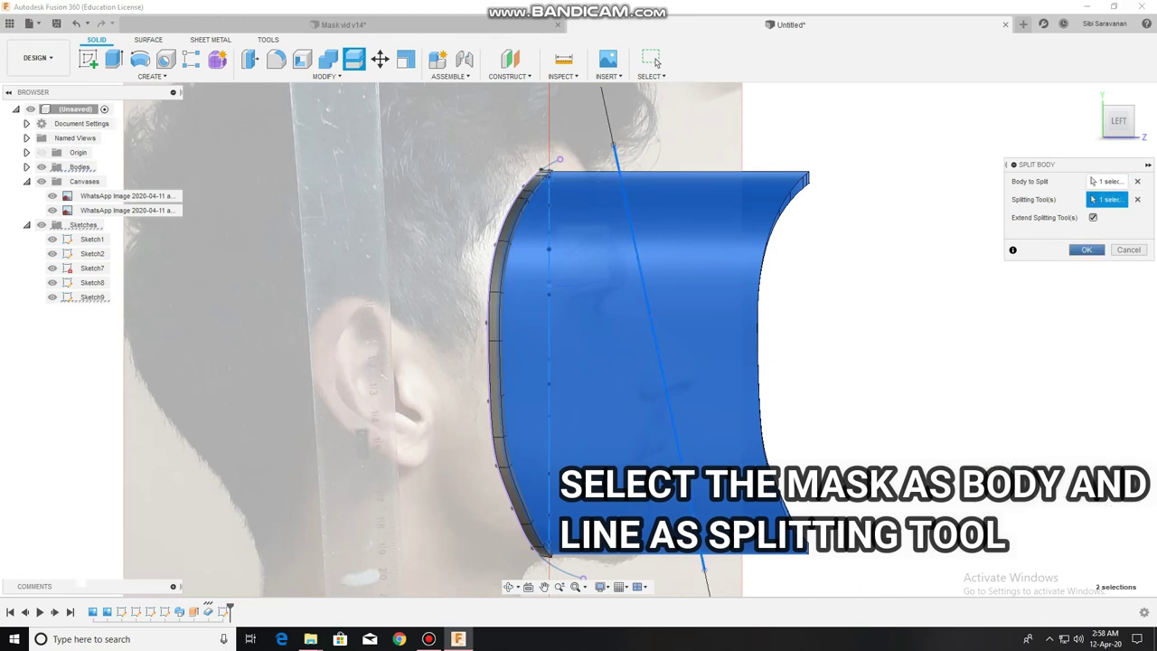
pyautogui.press('Return')
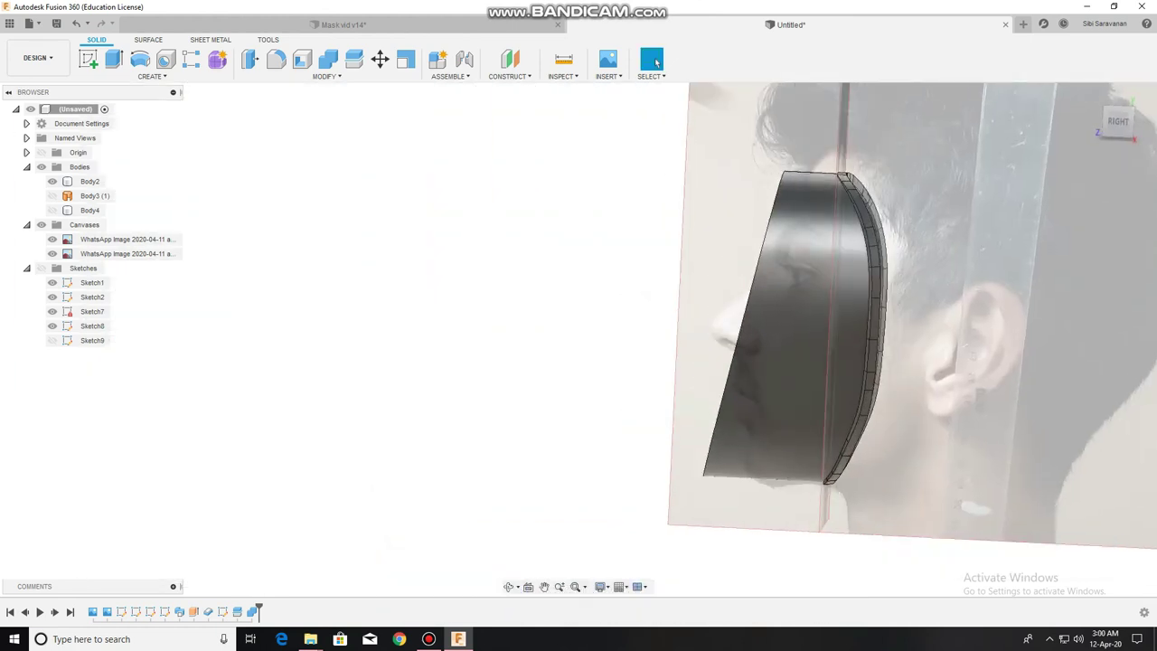
# - Save the design as 'Tailor made mask', then bring up the Save As dialog
pyautogui.hotkey('ctrl', 's')
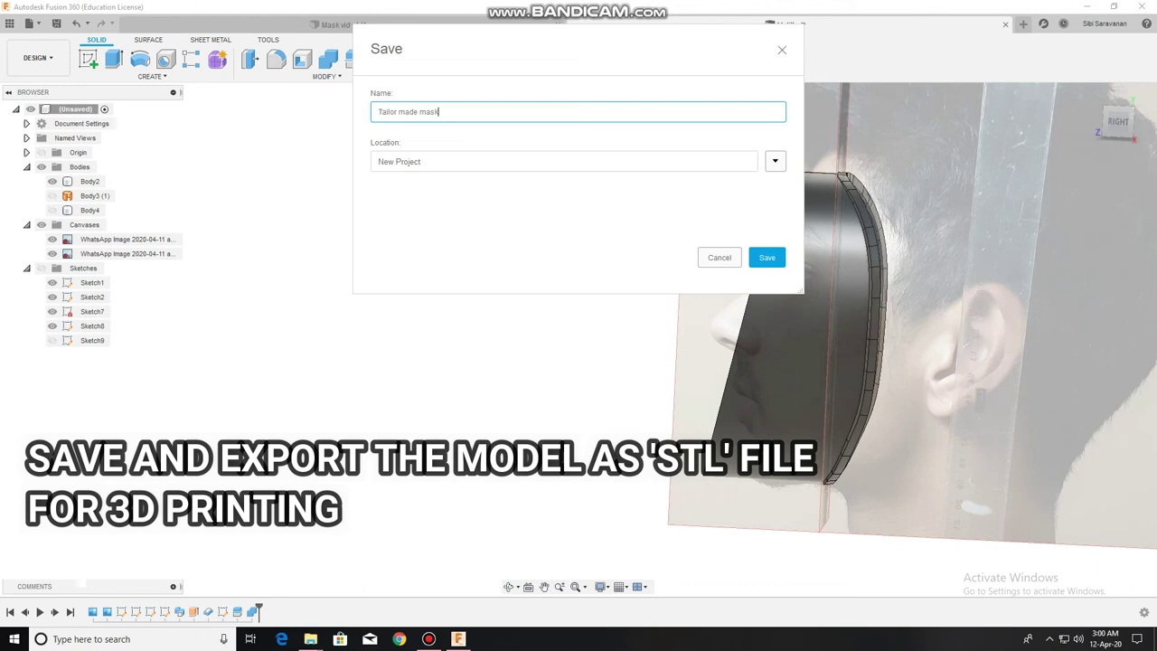
pyautogui.press('Return')
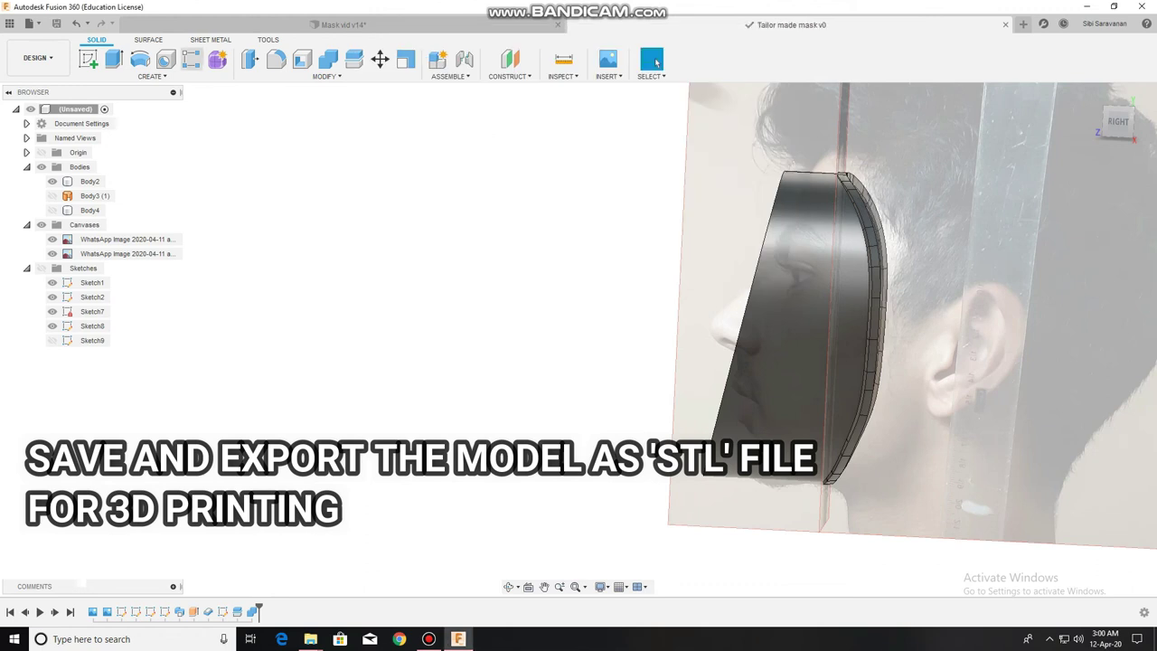
pyautogui.click(30, 24)
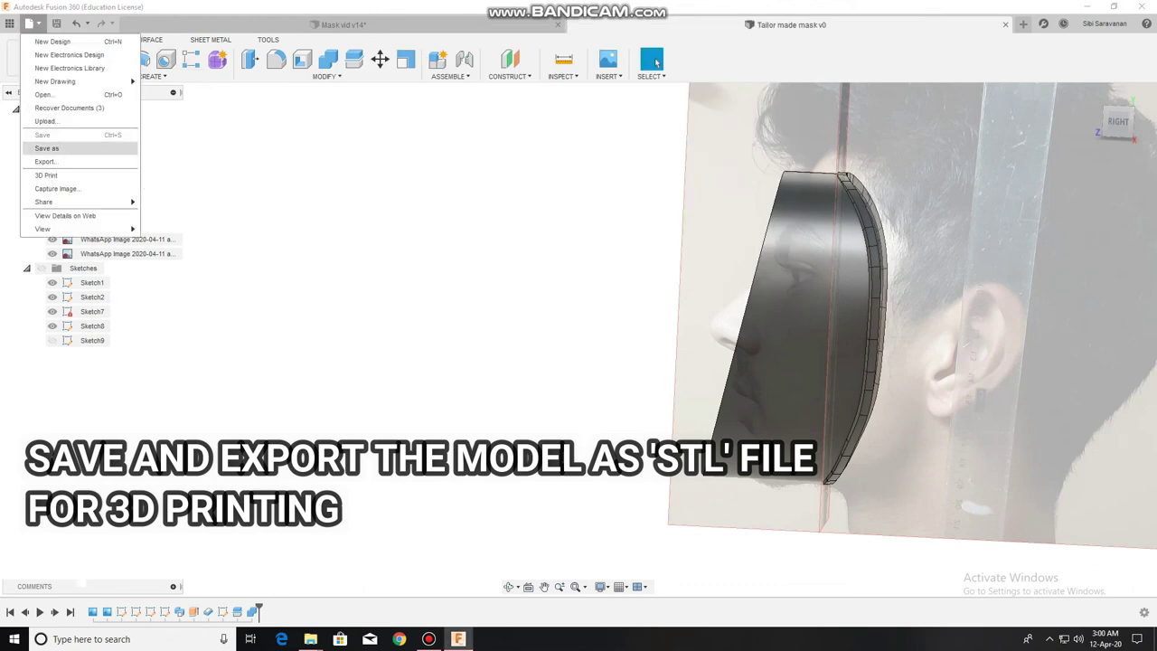
pyautogui.press('Up')
pyautogui.press('Return')
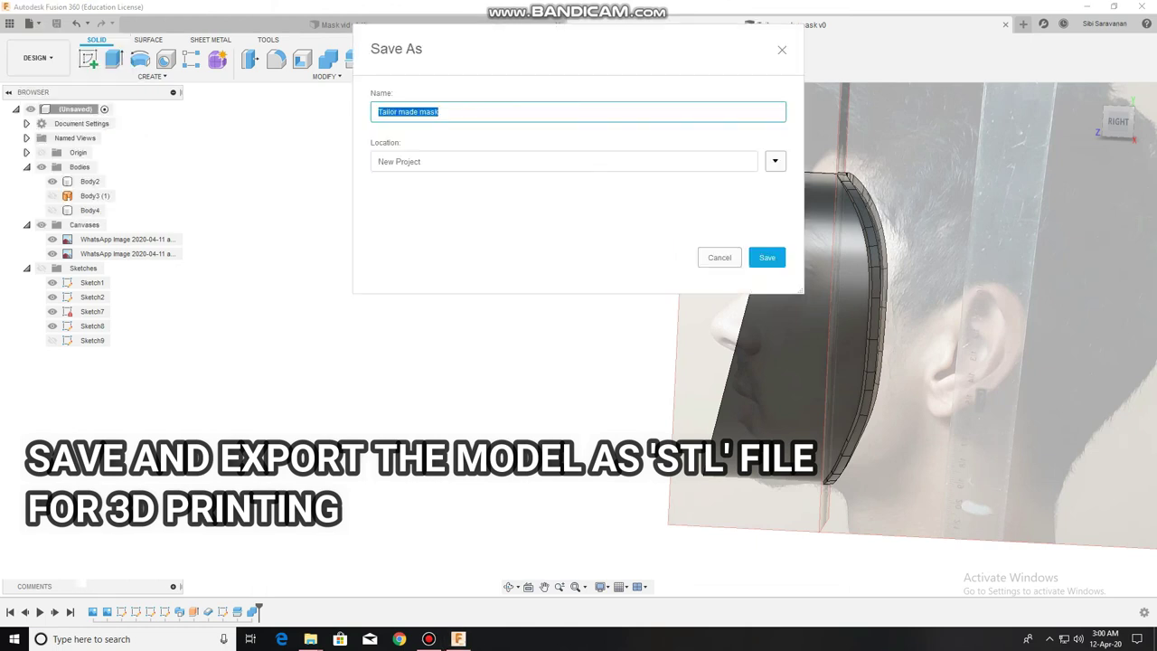